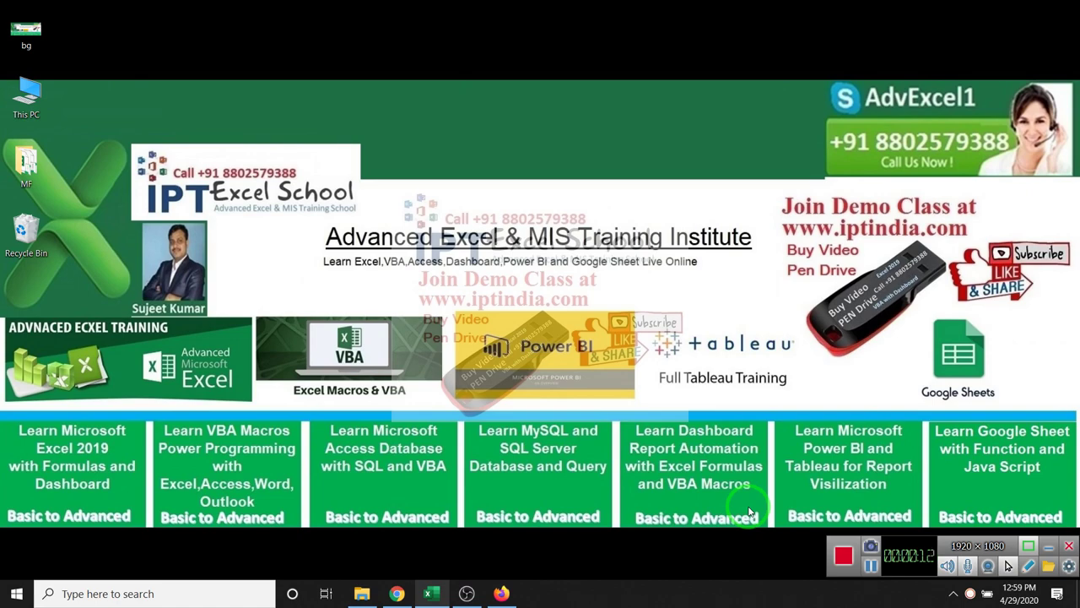
# Restore the Book1 Excel workbook showing Sheet2 from the taskbar
pyautogui.click(446, 601)
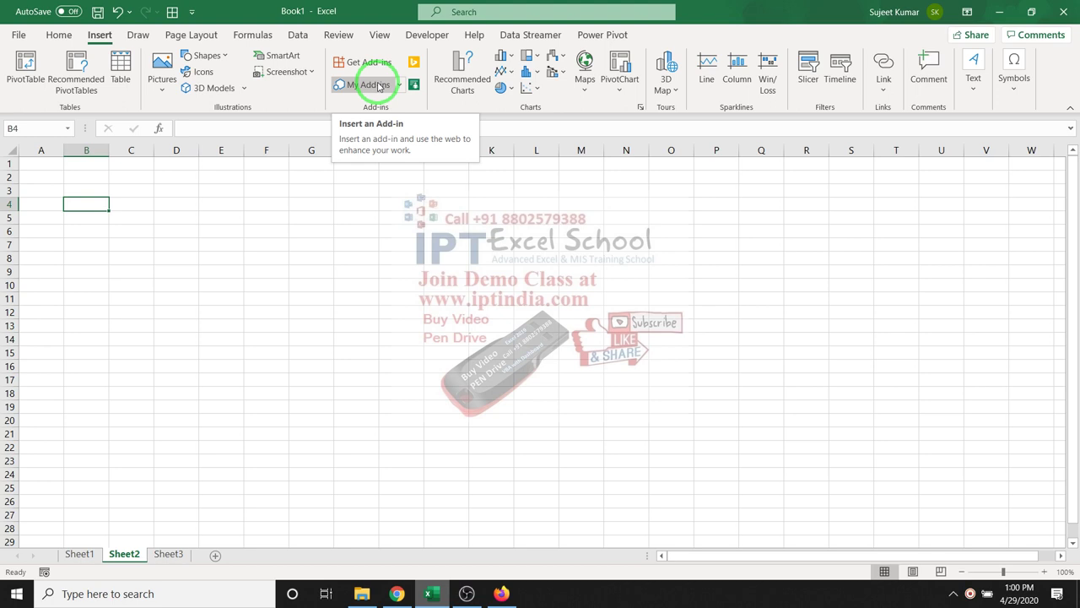
pyautogui.click(379, 87)
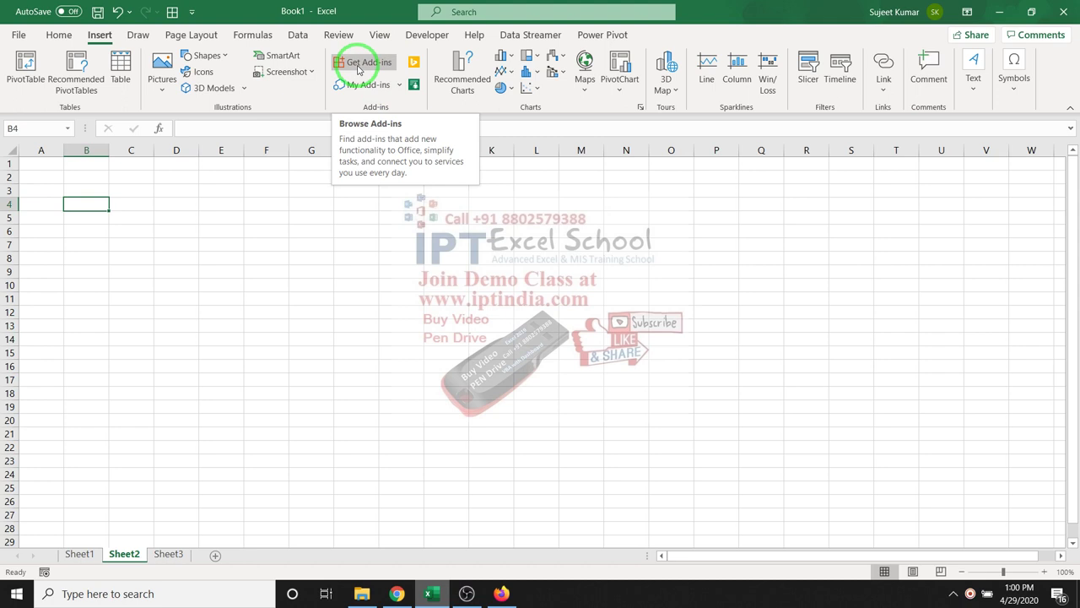
# Add the Web Video Player add-in from the store's Education category and confirm with Continue
pyautogui.click(358, 67)
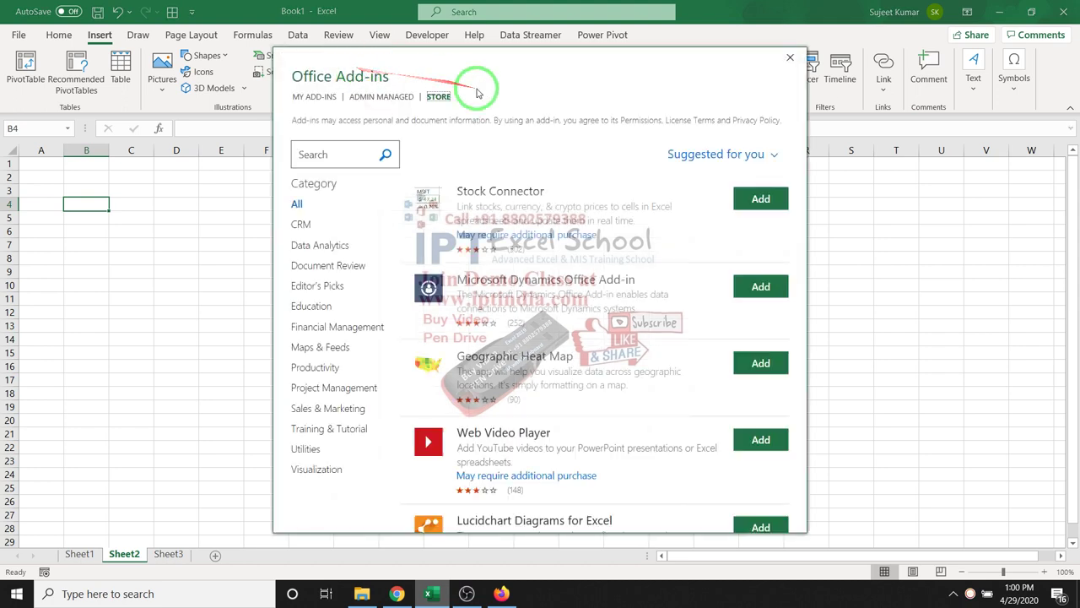
pyautogui.click(327, 307)
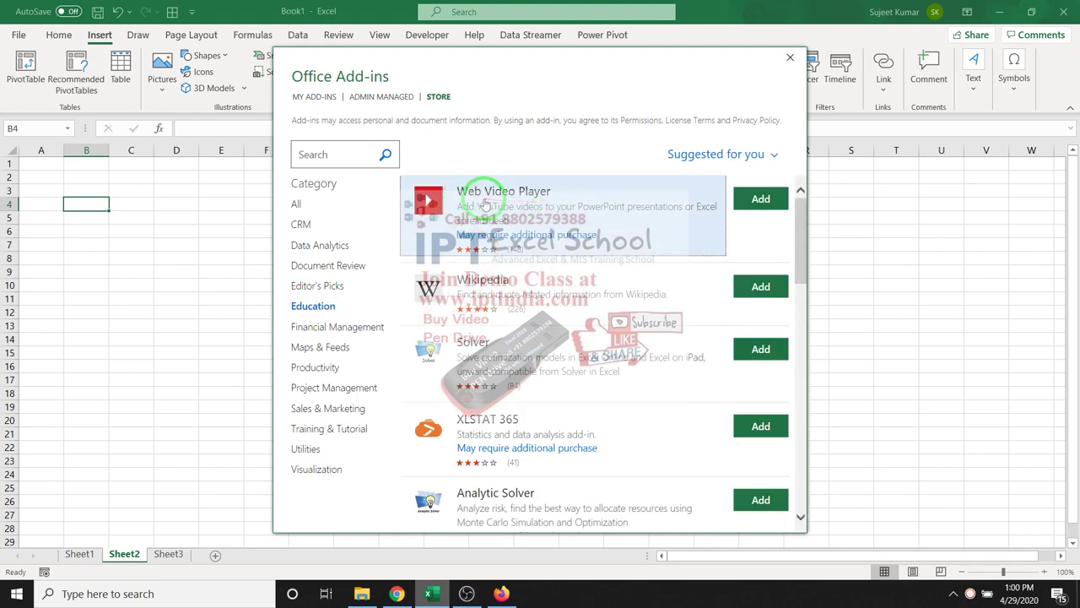
pyautogui.click(759, 203)
pyautogui.click(688, 411)
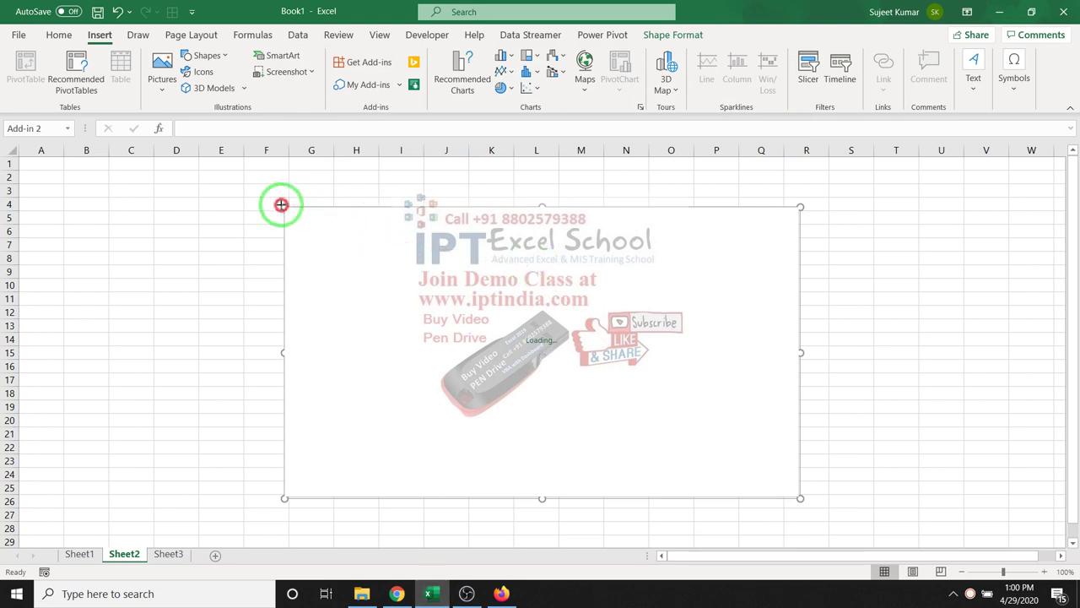
# Resize the Web Video Player frame to run from cell C1 down to row 28
pyautogui.moveTo(281, 204); pyautogui.dragTo(129, 163)
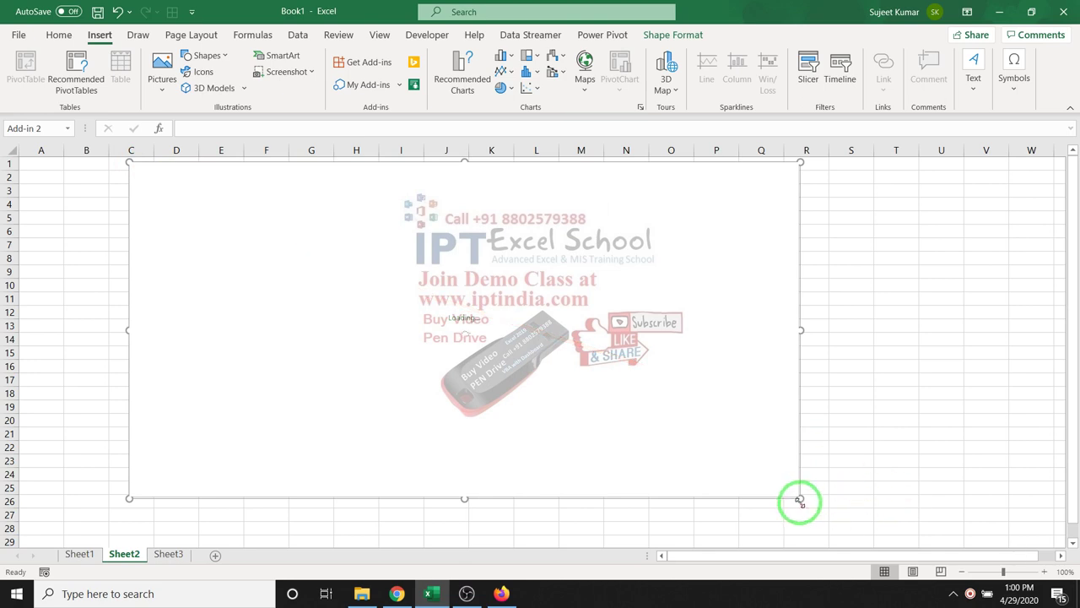
pyautogui.moveTo(800, 502); pyautogui.dragTo(817, 530)
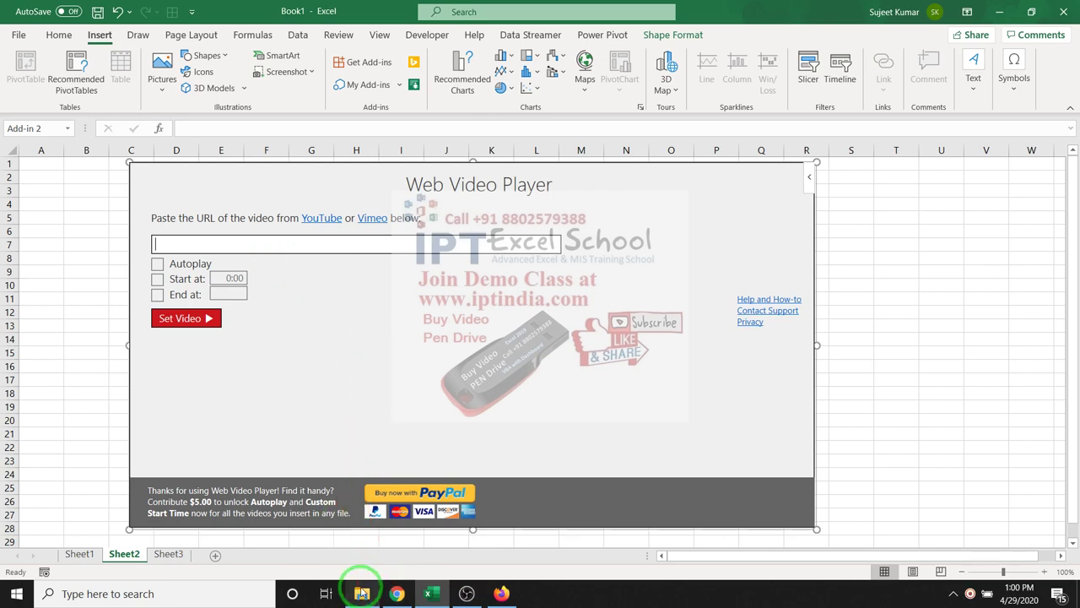
pyautogui.click(395, 595)
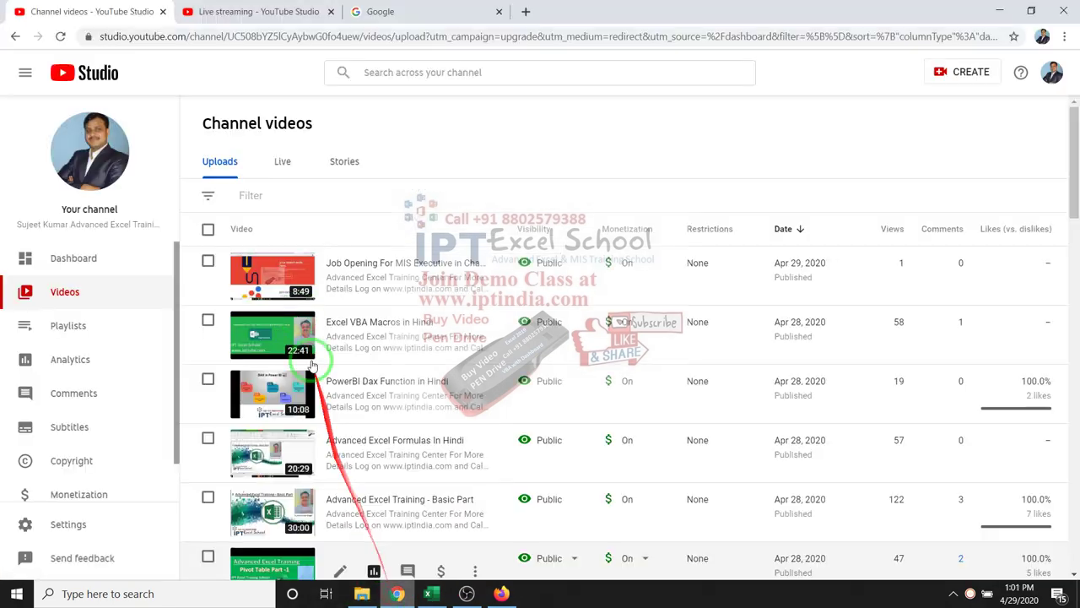
# Go to youtube.com in the Google tab of the browser
pyautogui.click(432, 16)
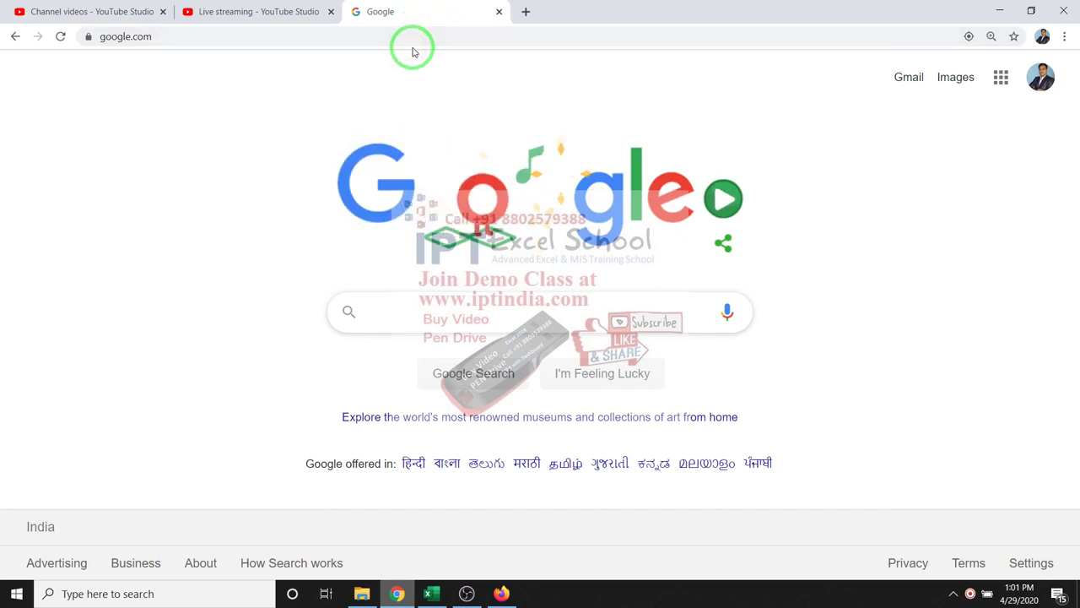
pyautogui.write('y')
pyautogui.click(433, 38)
pyautogui.write('y')
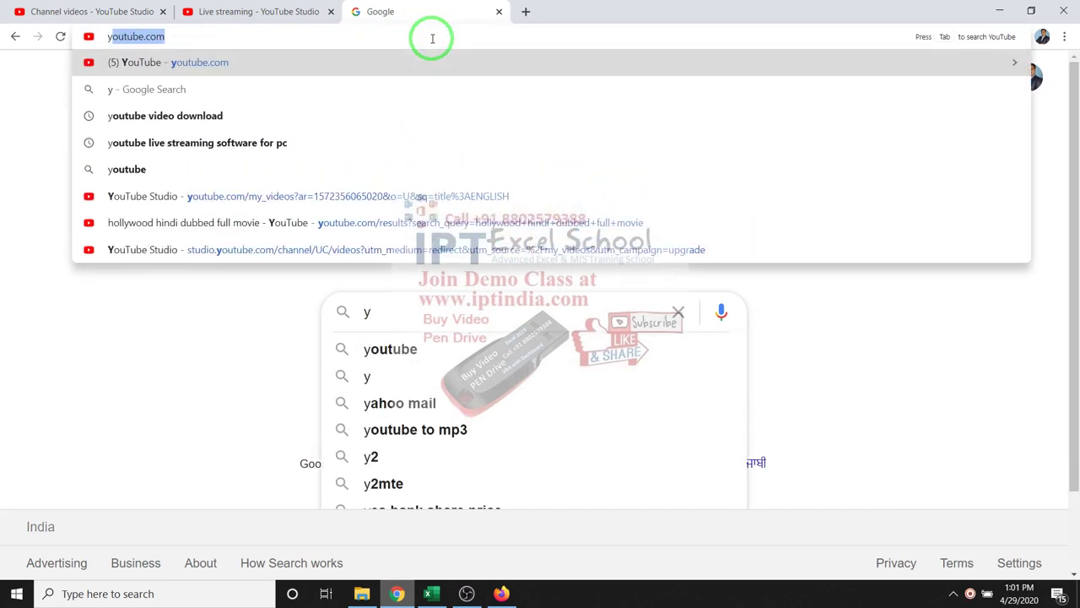
pyautogui.press('Return')
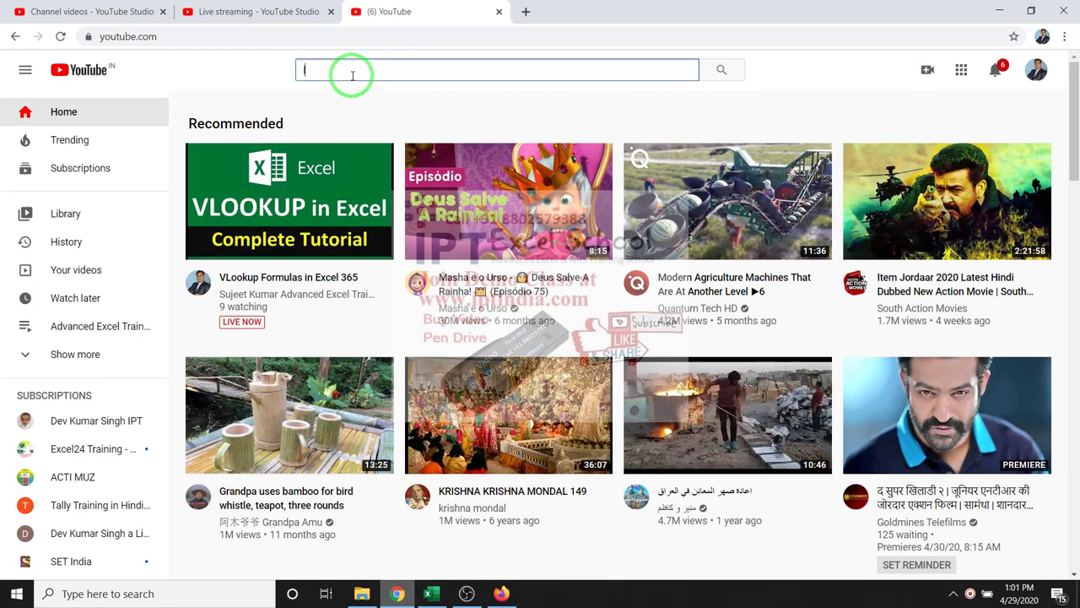
# Search YouTube for 'iptindia', correcting a typo in the query
pyautogui.write('IPTINDA')
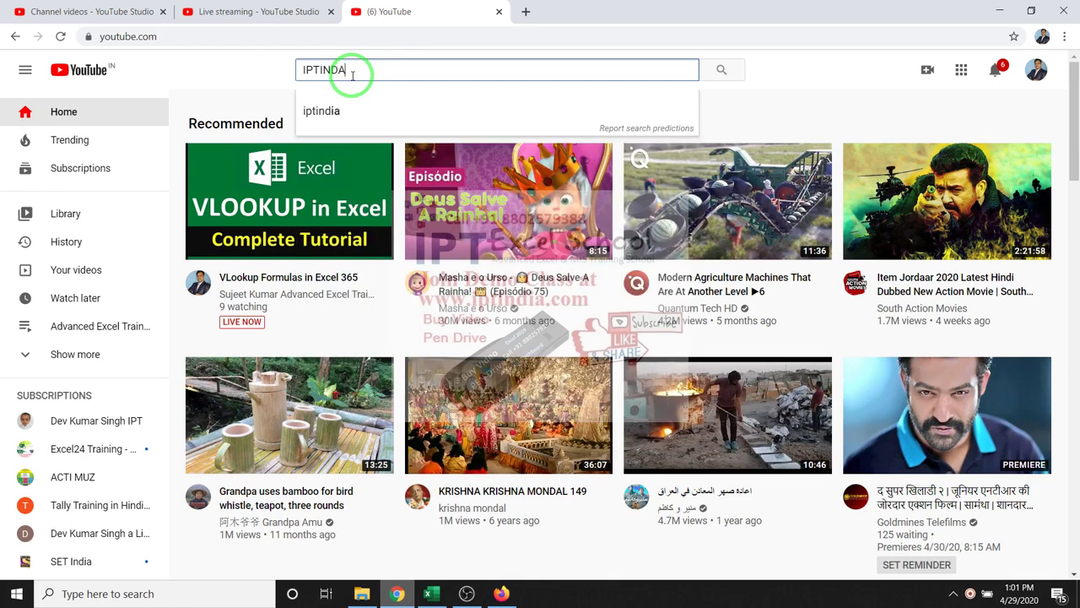
pyautogui.press('BackSpace')
pyautogui.press('BackSpace')
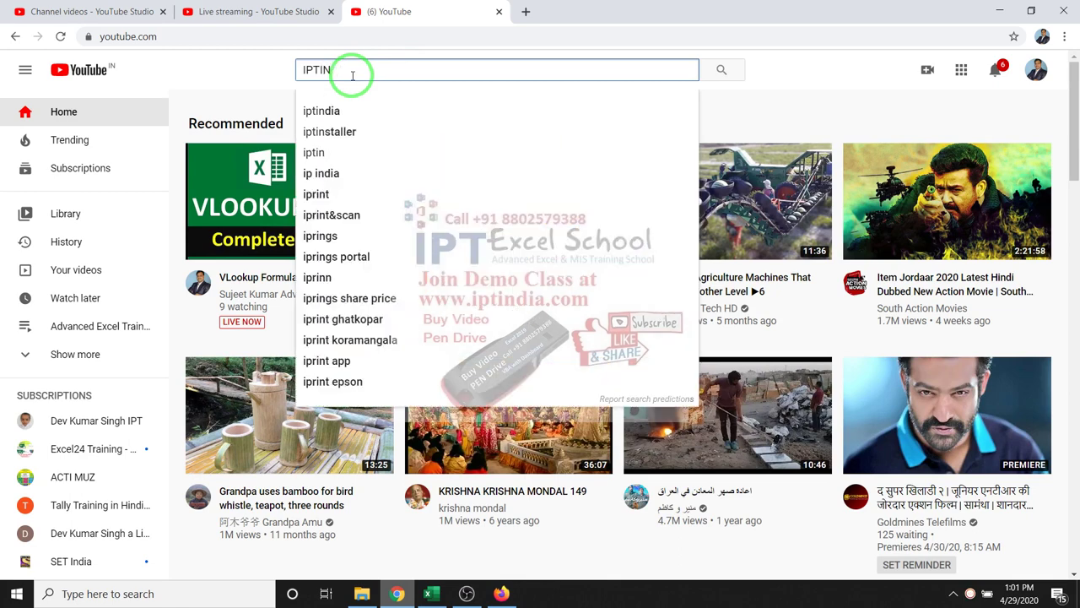
pyautogui.write('IA')
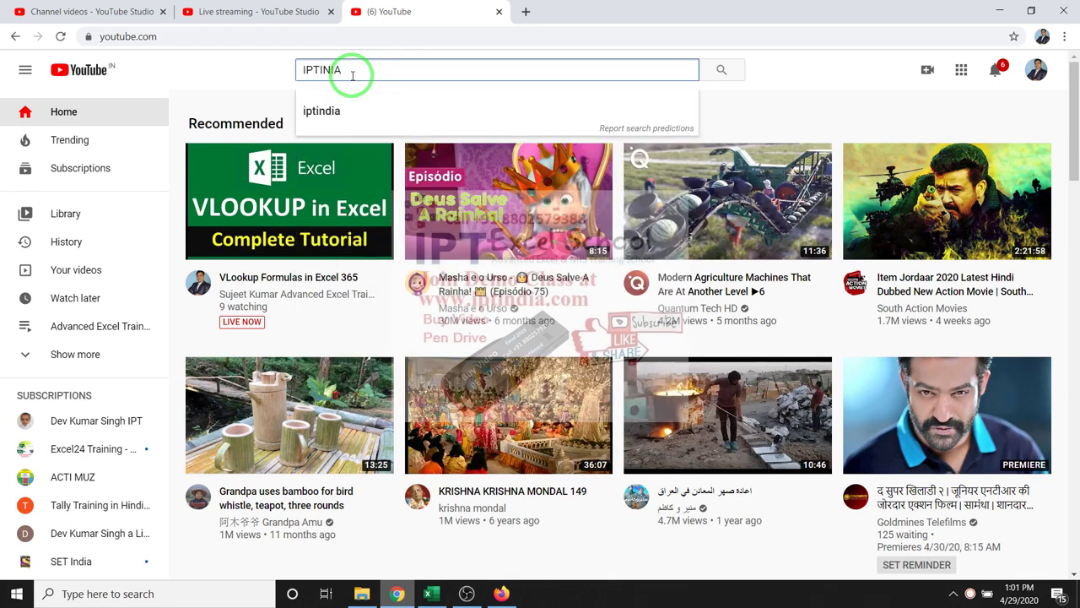
pyautogui.press('Down')
pyautogui.press('Return')
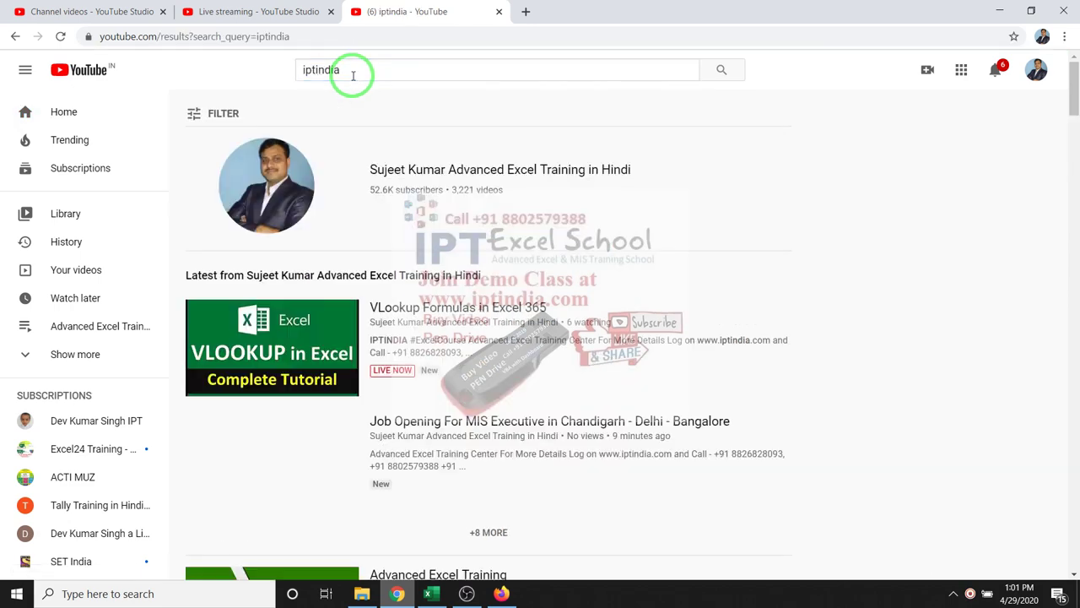
# Copy the link address of the 'Job Opening For MIS Executive in Chandigarh - Delhi - Bangalore' video
pyautogui.click(260, 168)
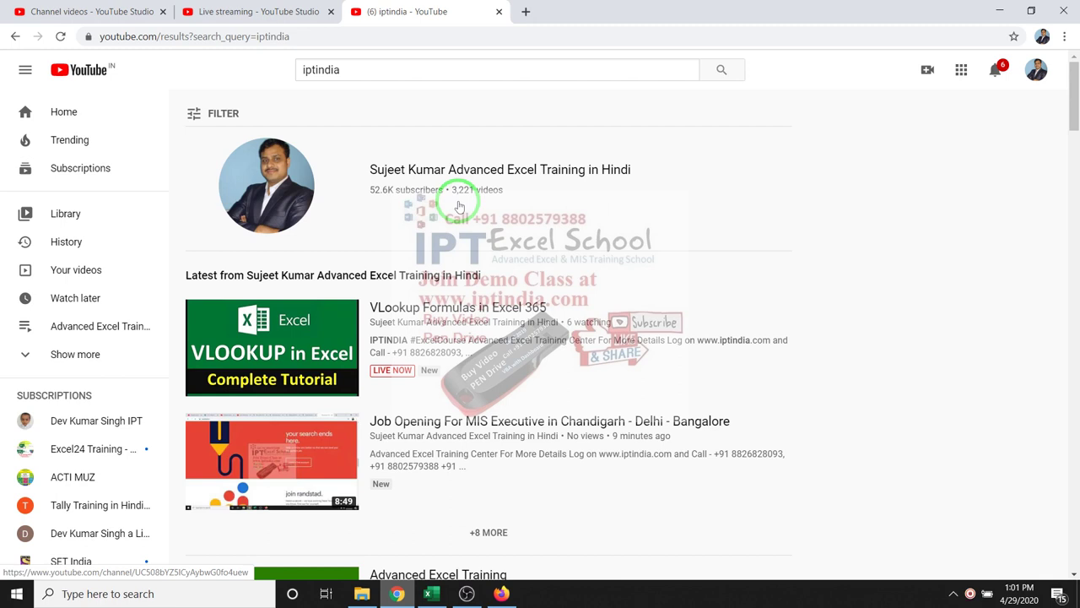
pyautogui.scroll(-1, 469, 203)
pyautogui.scroll(1, 470, 203)
pyautogui.moveTo(479, 203)
pyautogui.mouseDown()
pyautogui.moveTo(436, 356)
pyautogui.moveTo(306, 325)
pyautogui.moveTo(557, 260)
pyautogui.mouseUp()
pyautogui.scroll(-2, 436, 355)
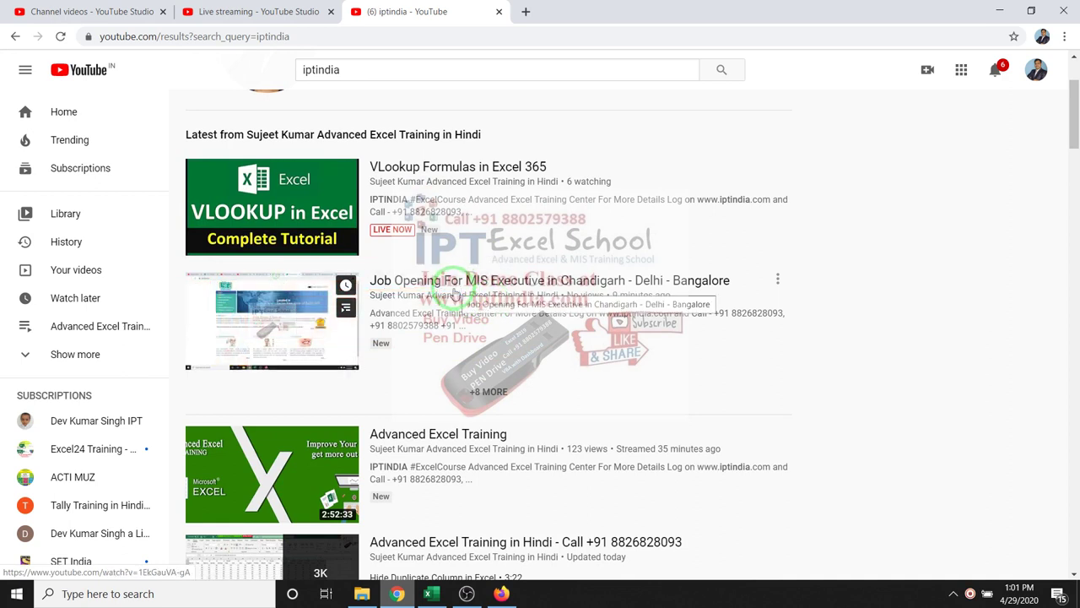
pyautogui.rightClick(453, 287)
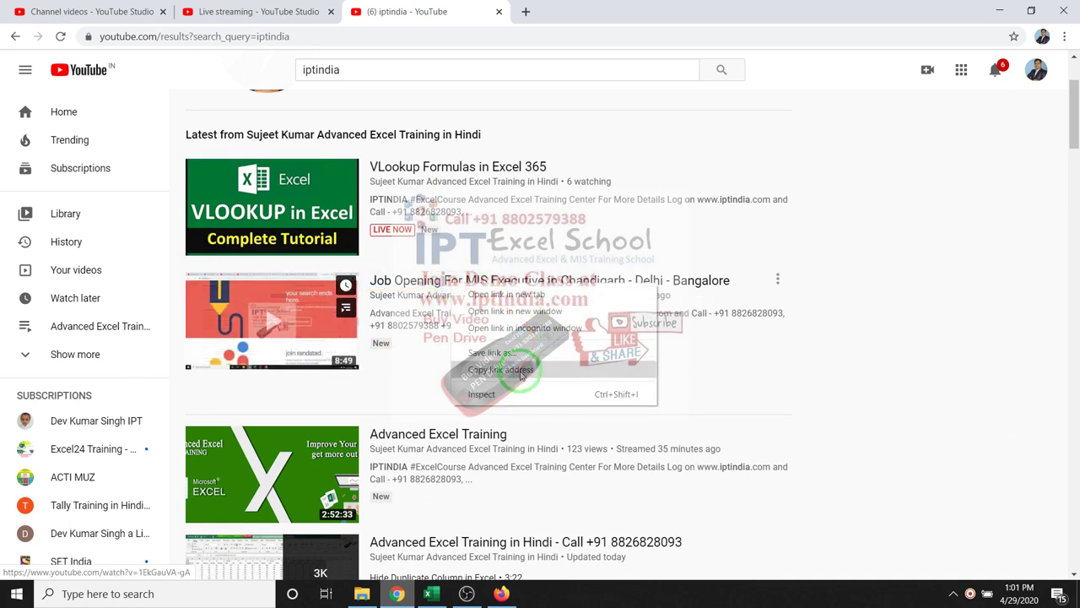
pyautogui.click(500, 594)
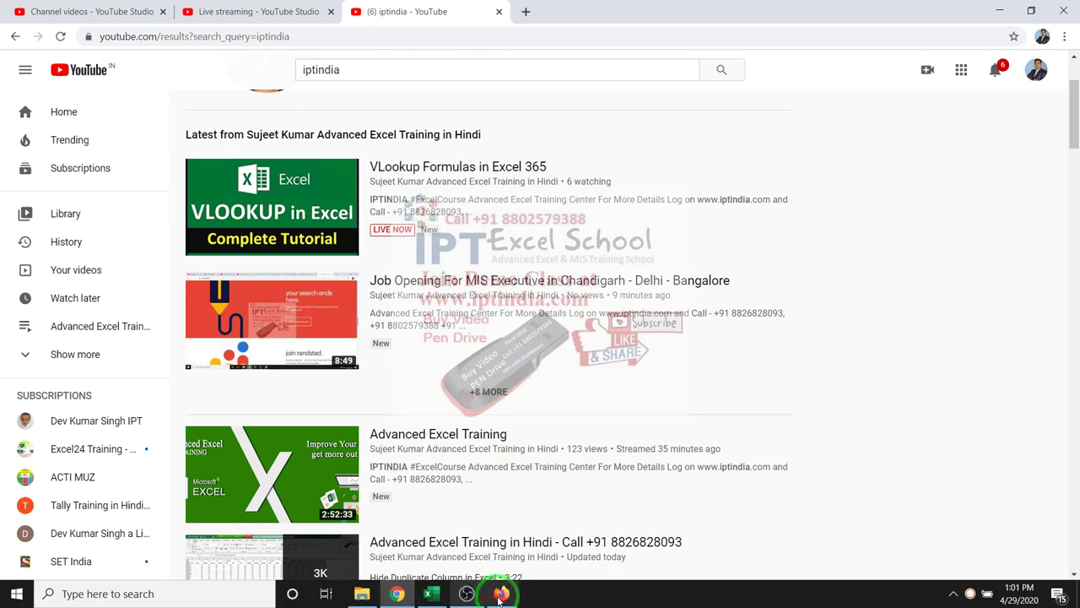
pyautogui.click(435, 595)
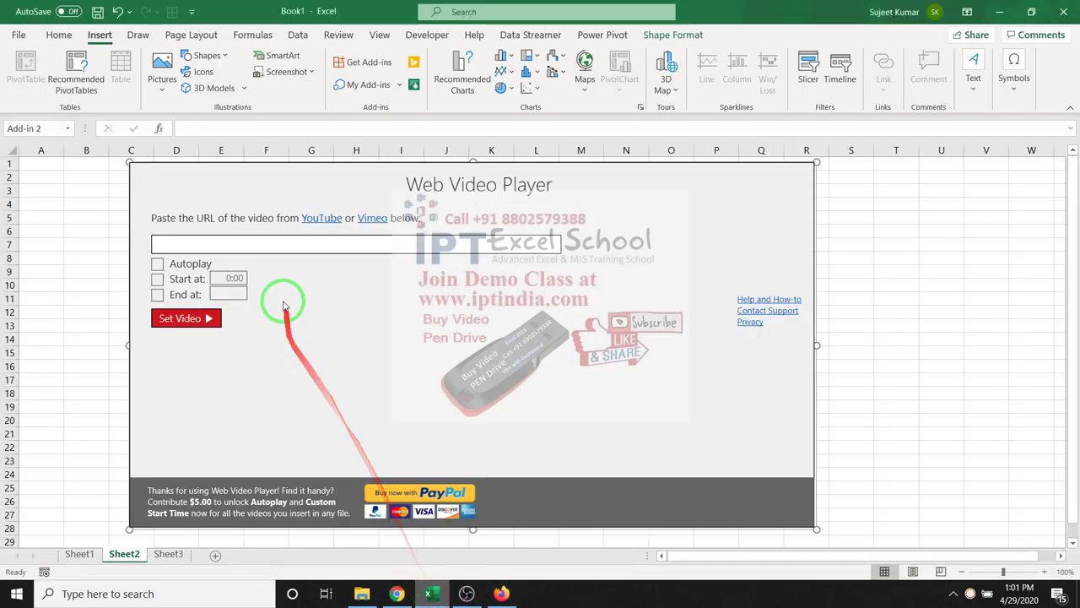
# Paste the copied YouTube link into the player's URL field, set the video and start playback
pyautogui.click(301, 249)
pyautogui.write('https://www.youtube.com/watch?v=1EkGauVA-gA')
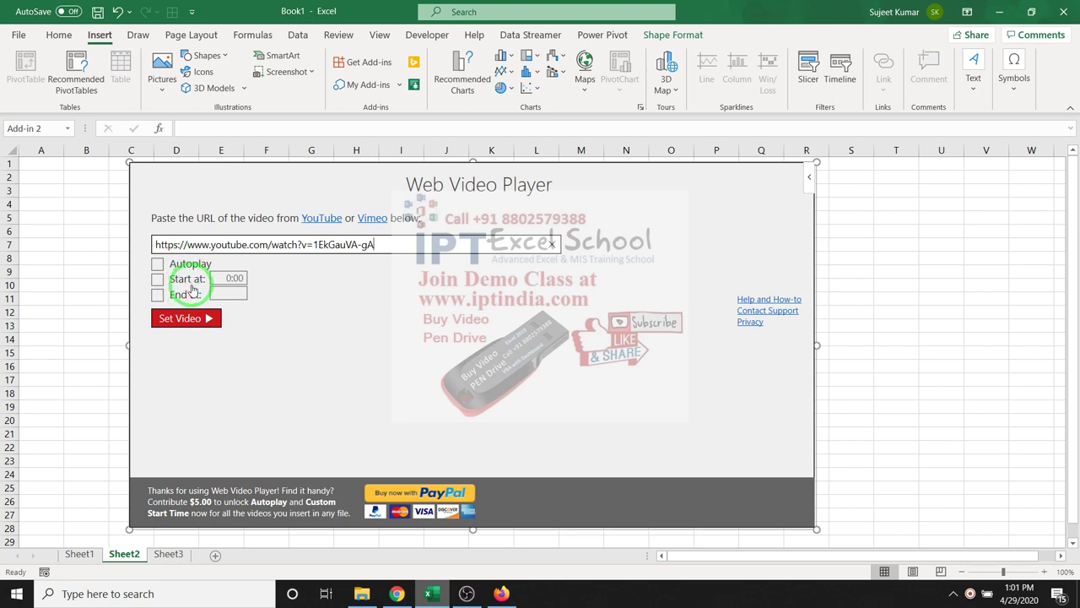
pyautogui.click(193, 326)
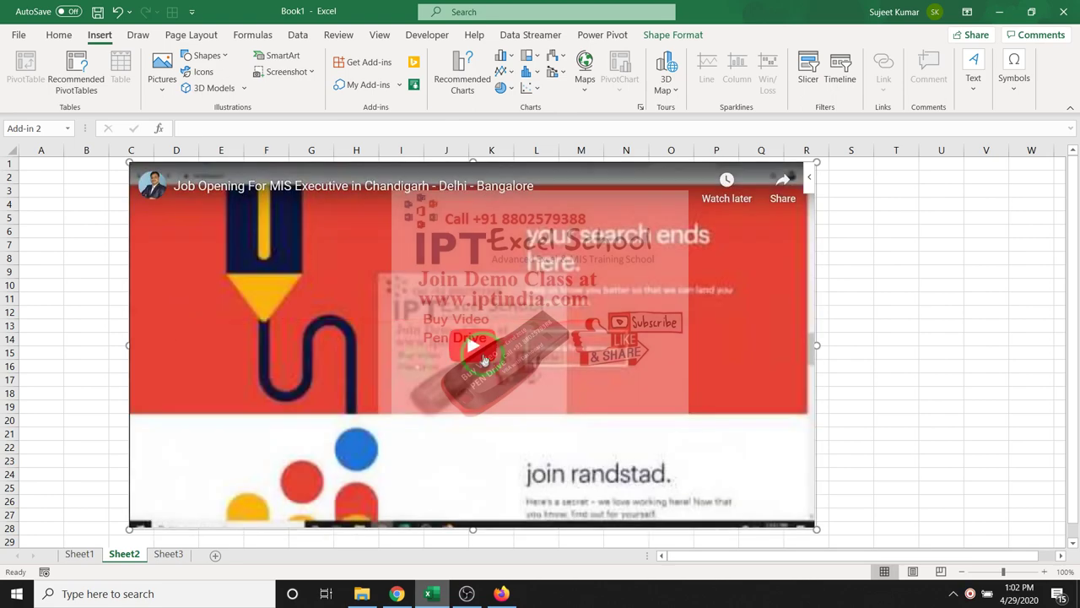
pyautogui.click(477, 354)
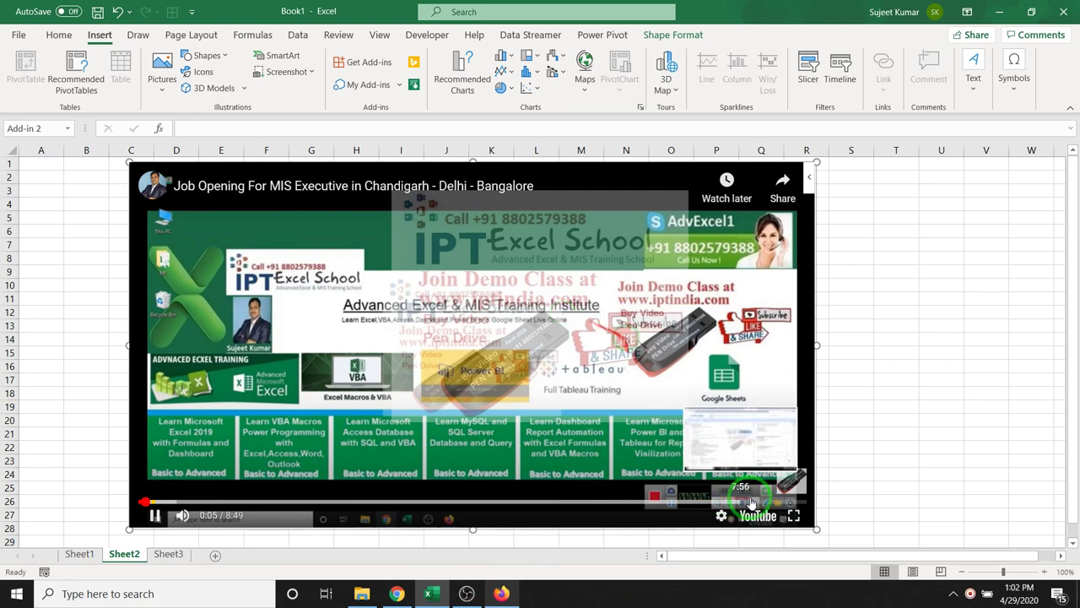
# Skip the embedded video to its 8:49 end and open a suggested VLOOKUP video
pyautogui.click(804, 504)
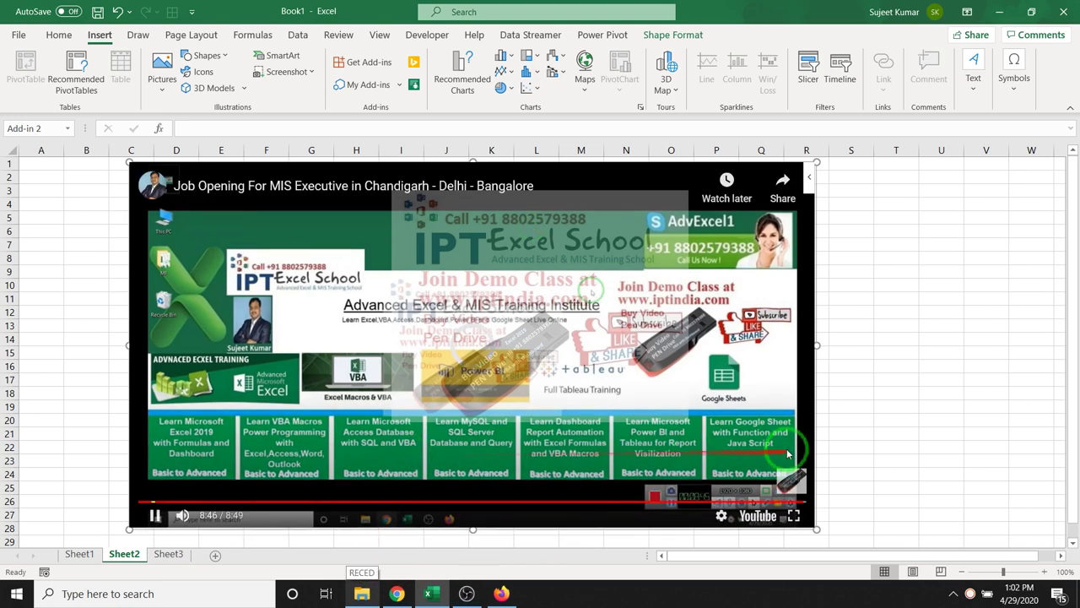
pyautogui.click(809, 184)
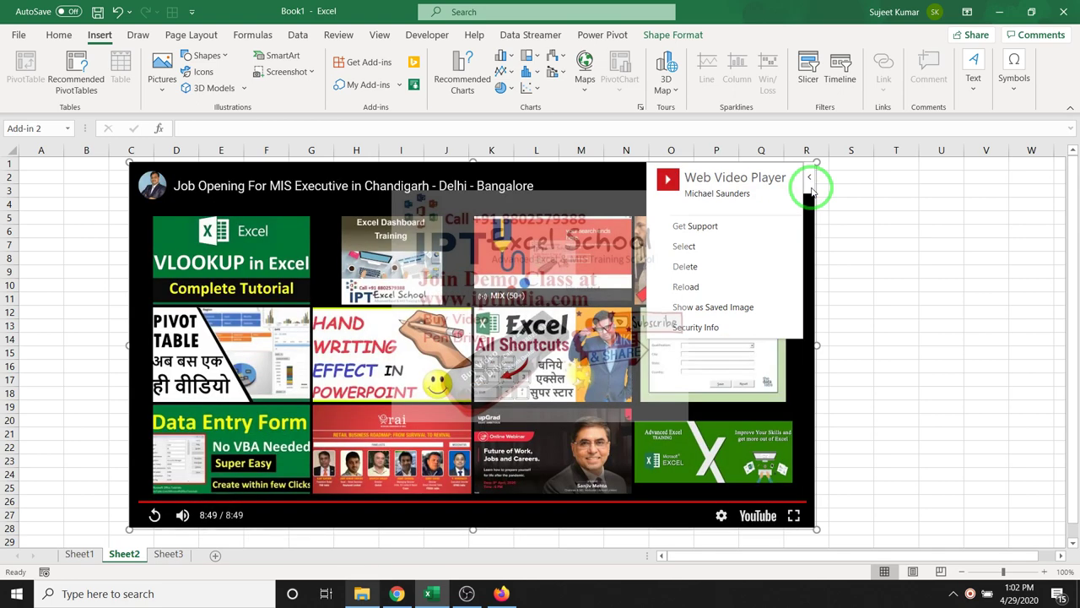
pyautogui.click(578, 187)
pyautogui.moveTo(231, 258)
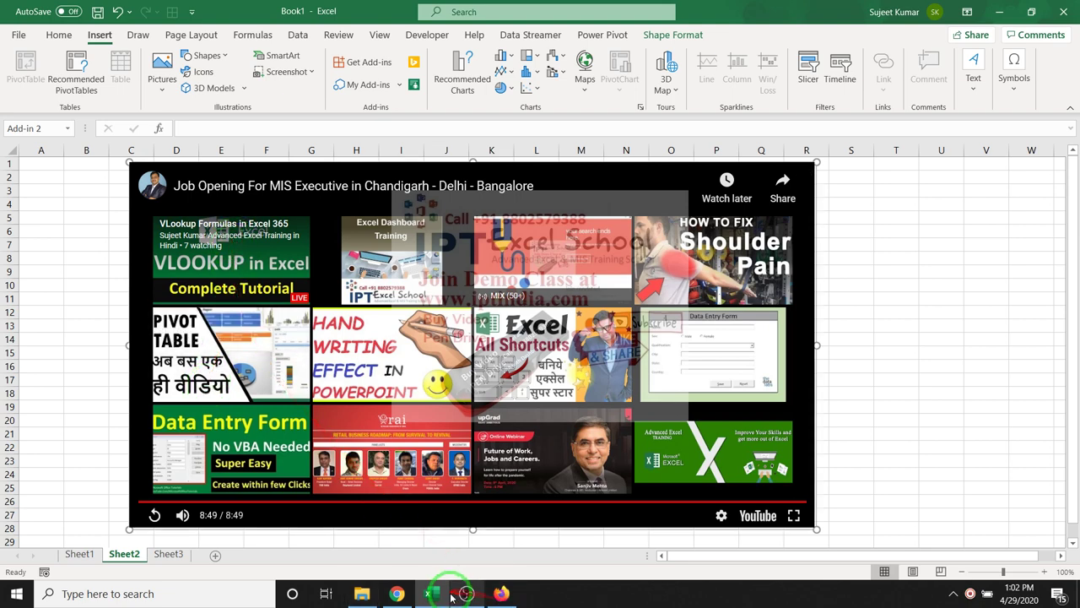
pyautogui.click(348, 352)
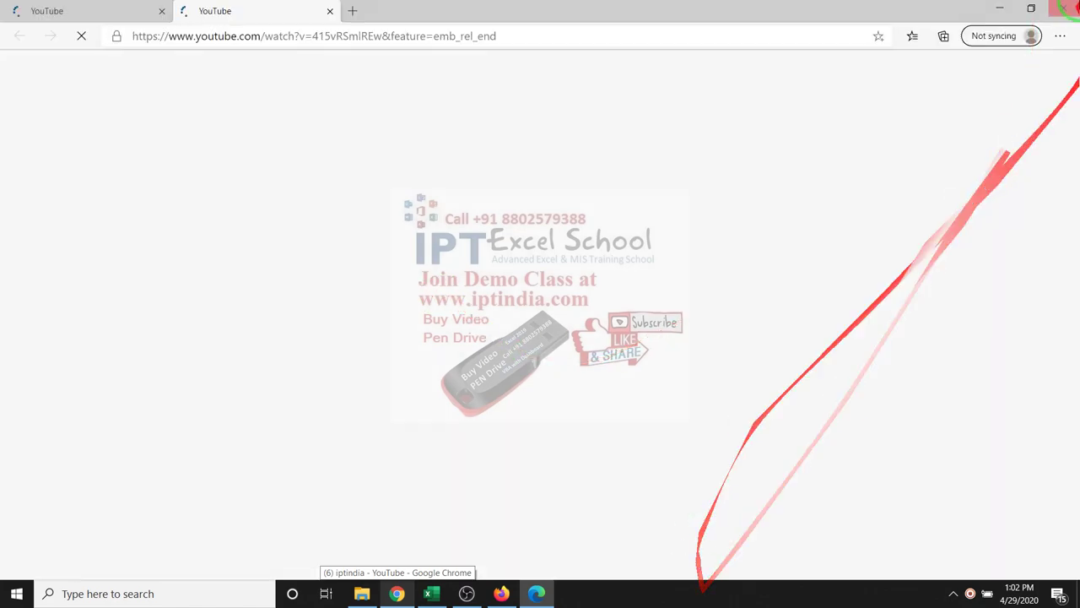
pyautogui.click(1062, 8)
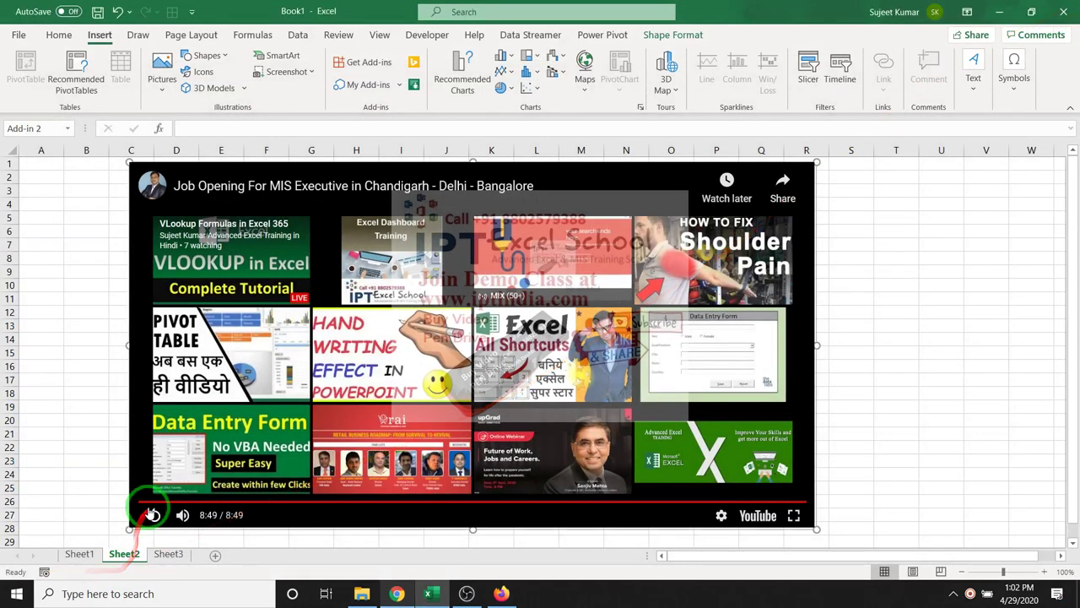
pyautogui.click(145, 502)
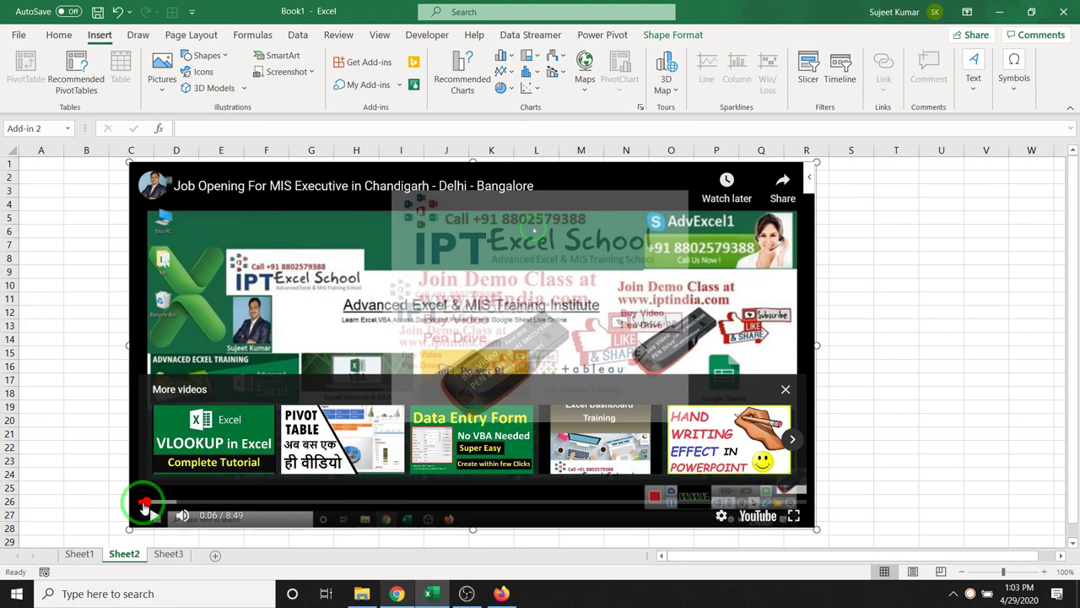
pyautogui.click(819, 185)
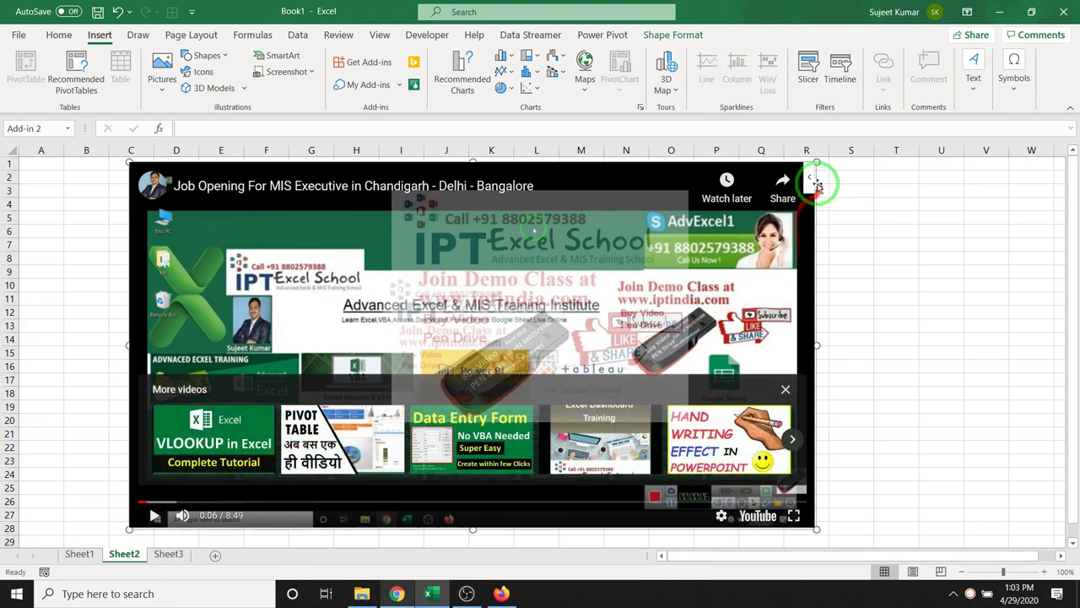
pyautogui.click(809, 186)
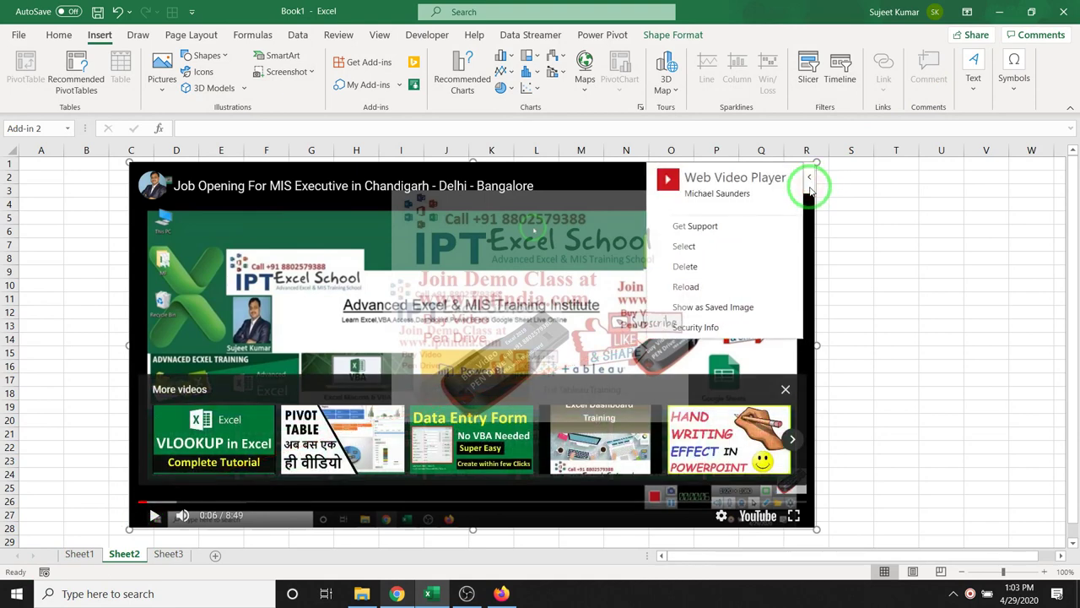
pyautogui.click(777, 182)
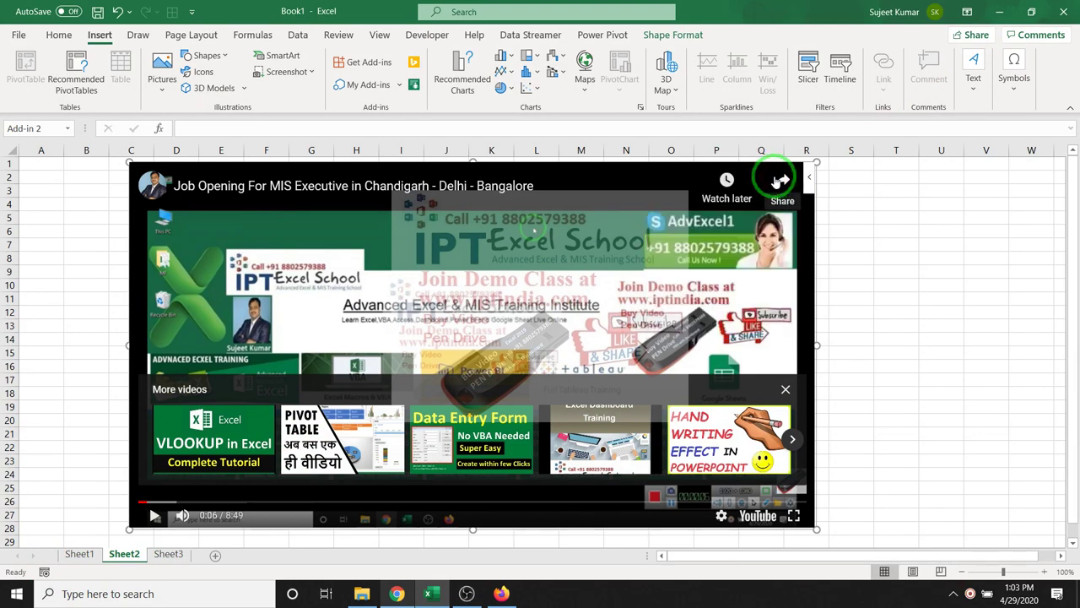
pyautogui.click(783, 178)
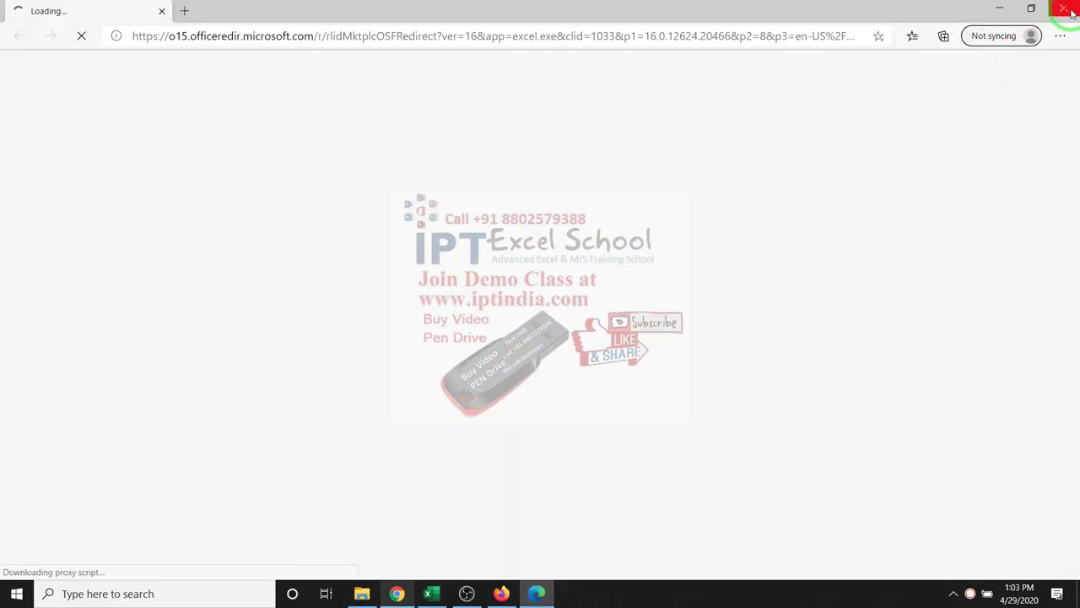
pyautogui.click(1065, 11)
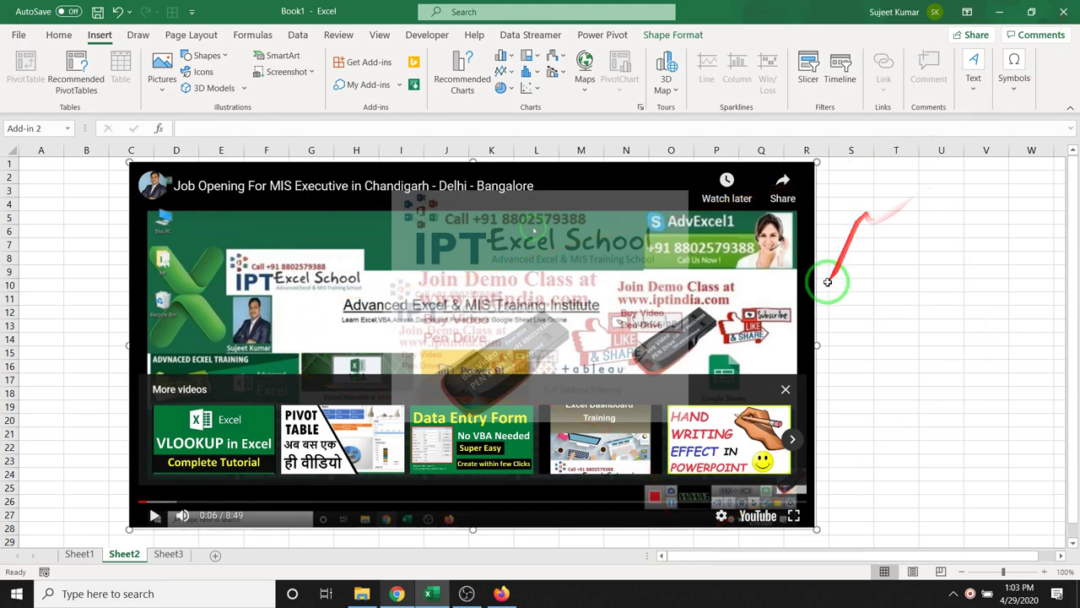
# Pause the embedded video and choose Delete from the add-in's '<' menu to remove the player
pyautogui.click(810, 188)
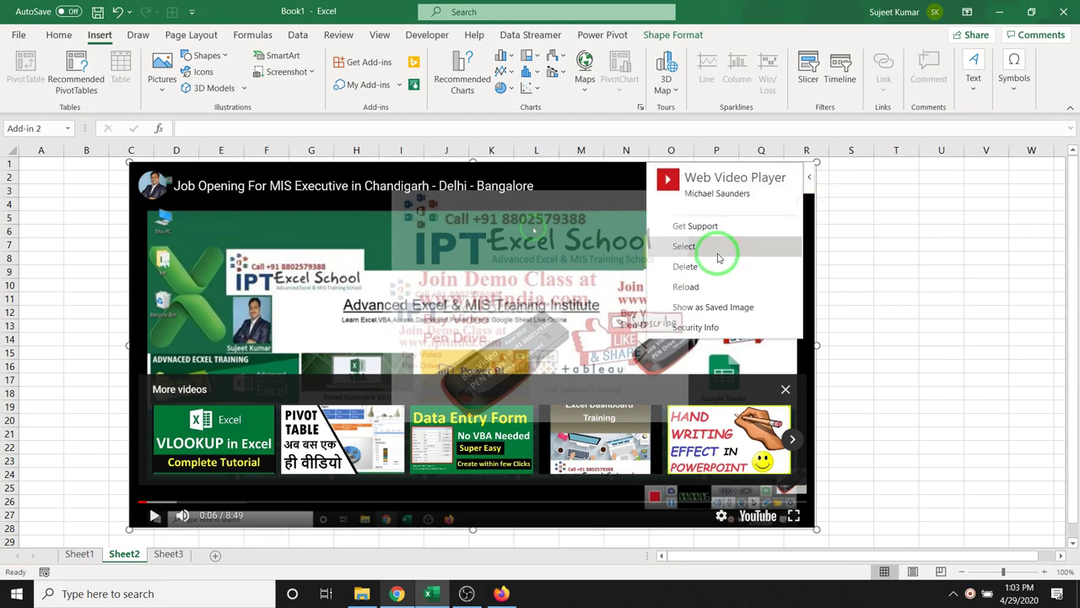
pyautogui.click(717, 255)
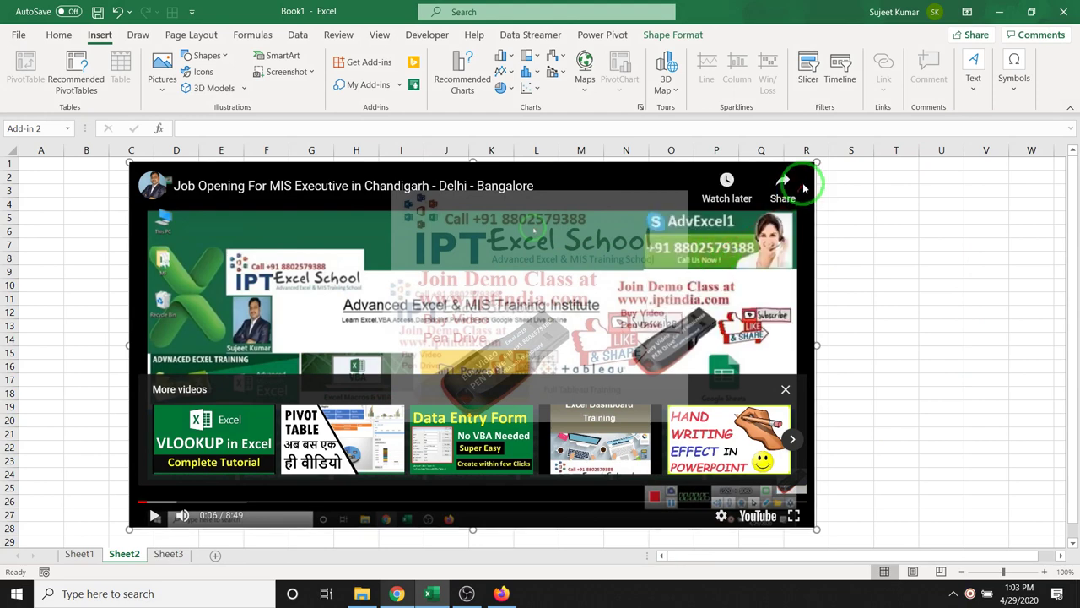
pyautogui.click(494, 287)
pyautogui.click(495, 262)
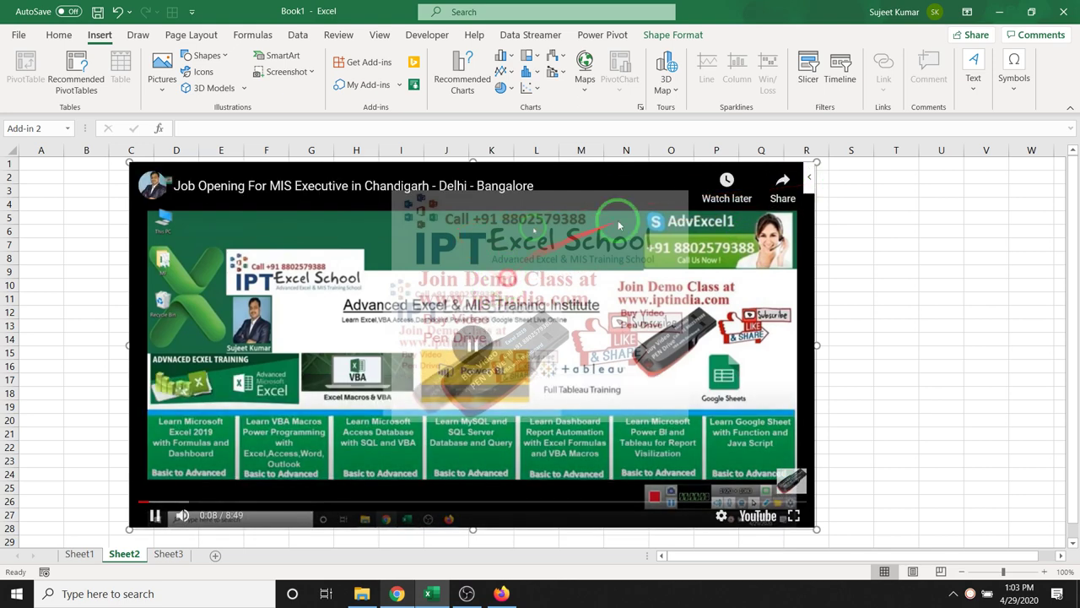
pyautogui.click(809, 179)
pyautogui.click(708, 232)
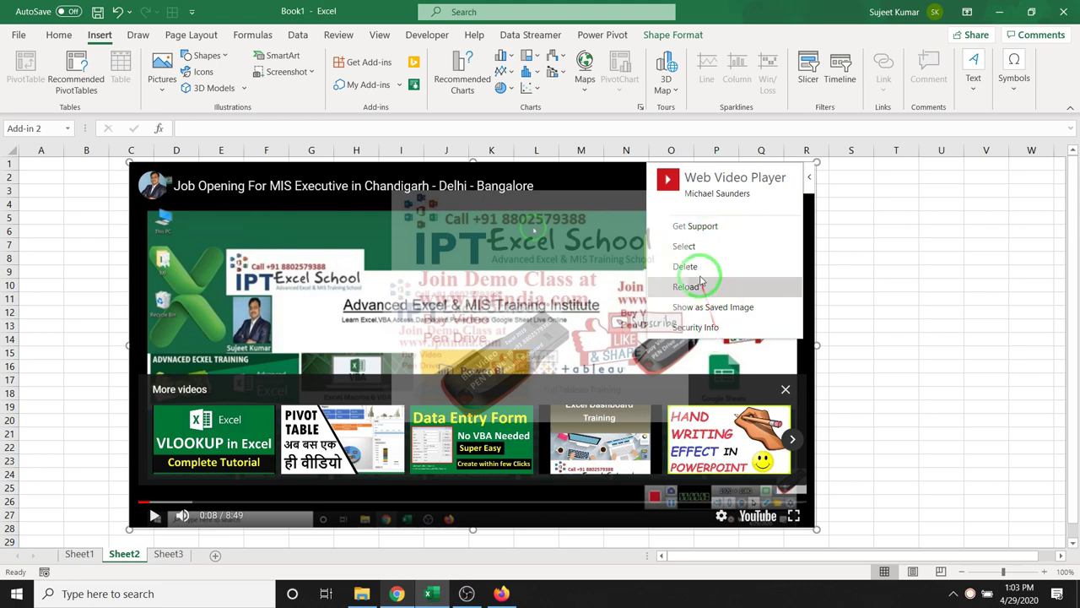
pyautogui.click(700, 268)
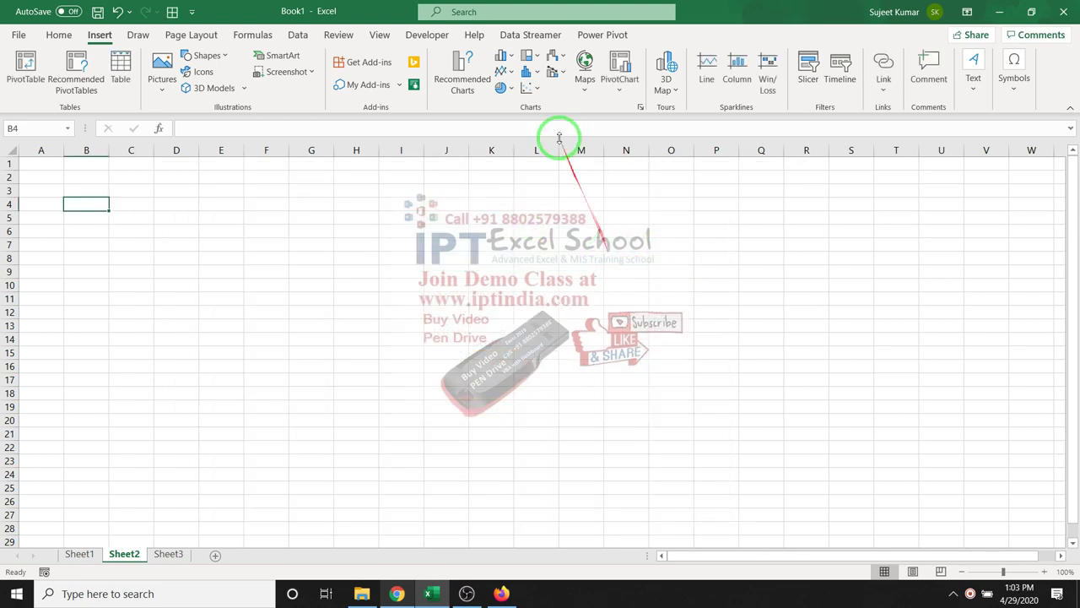
# Insert Web Video Player again from My Add-ins in the Office Add-ins dialog
pyautogui.click(386, 64)
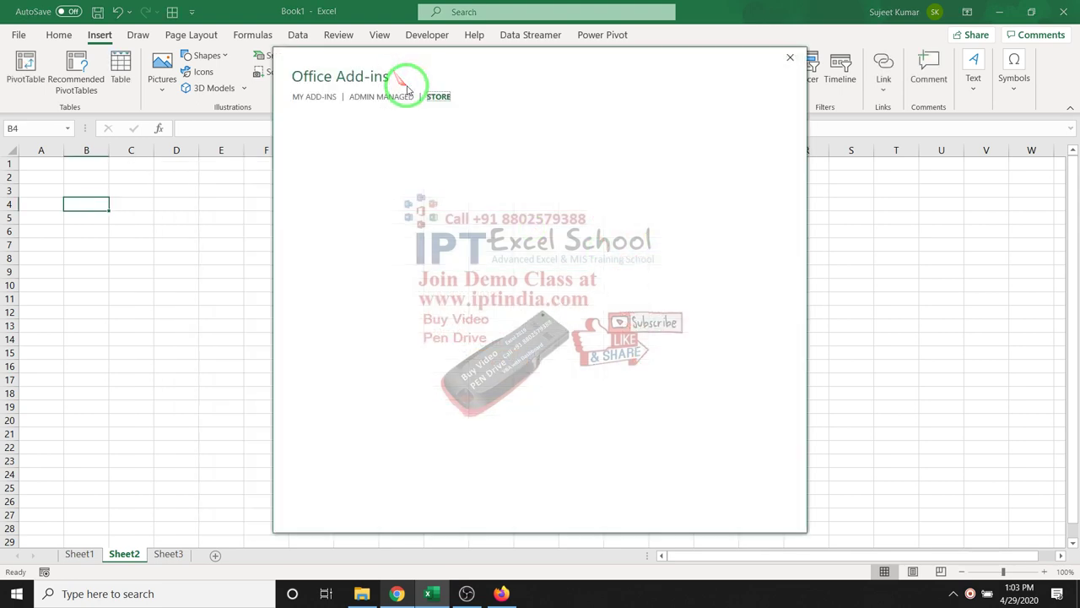
pyautogui.press('Escape')
pyautogui.click(384, 88)
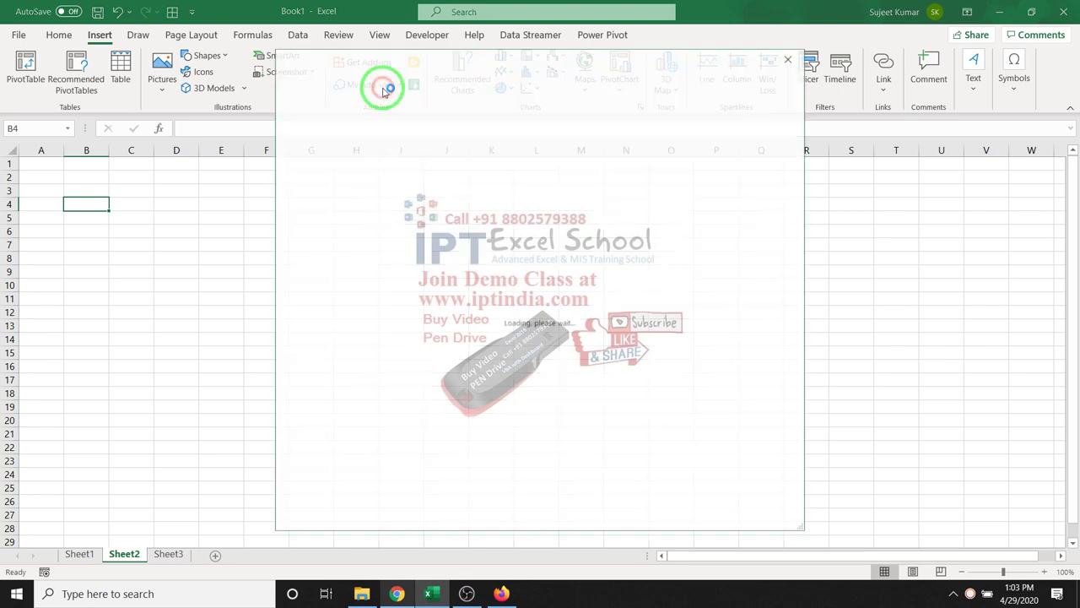
pyautogui.click(635, 139)
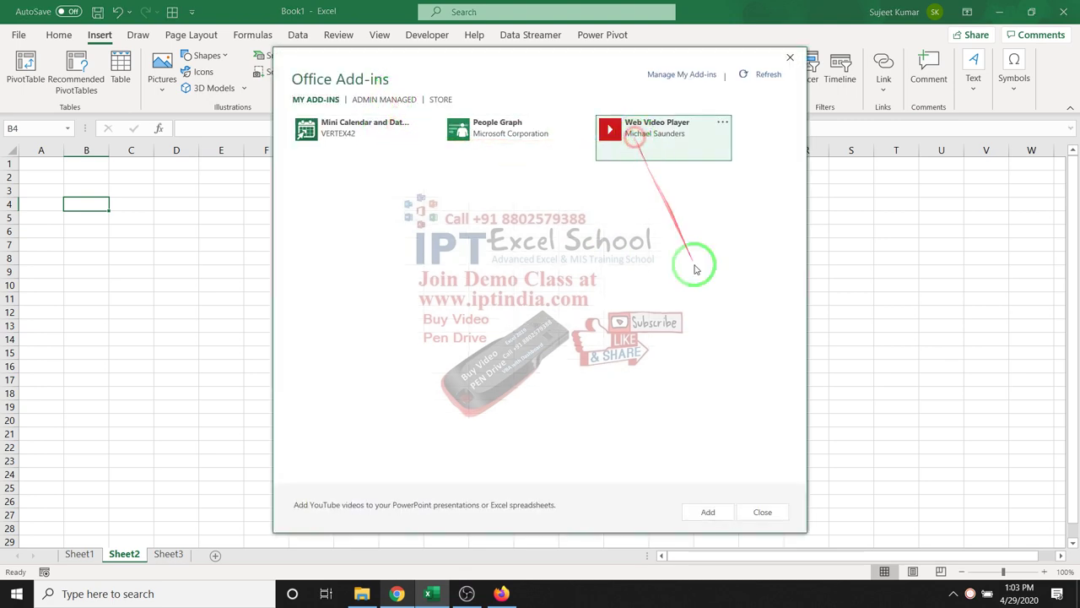
pyautogui.click(709, 511)
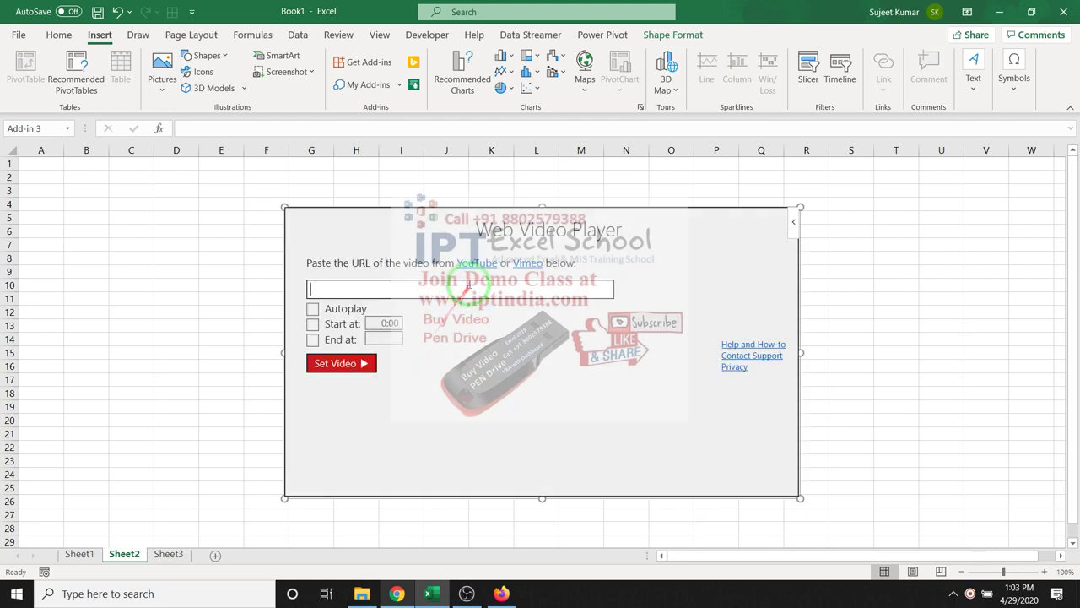
# Paste the Job Opening video link into the new player and set the video
pyautogui.write('https://www.youtube.com/watch?v=1EkGauVA-gA')
pyautogui.click(334, 373)
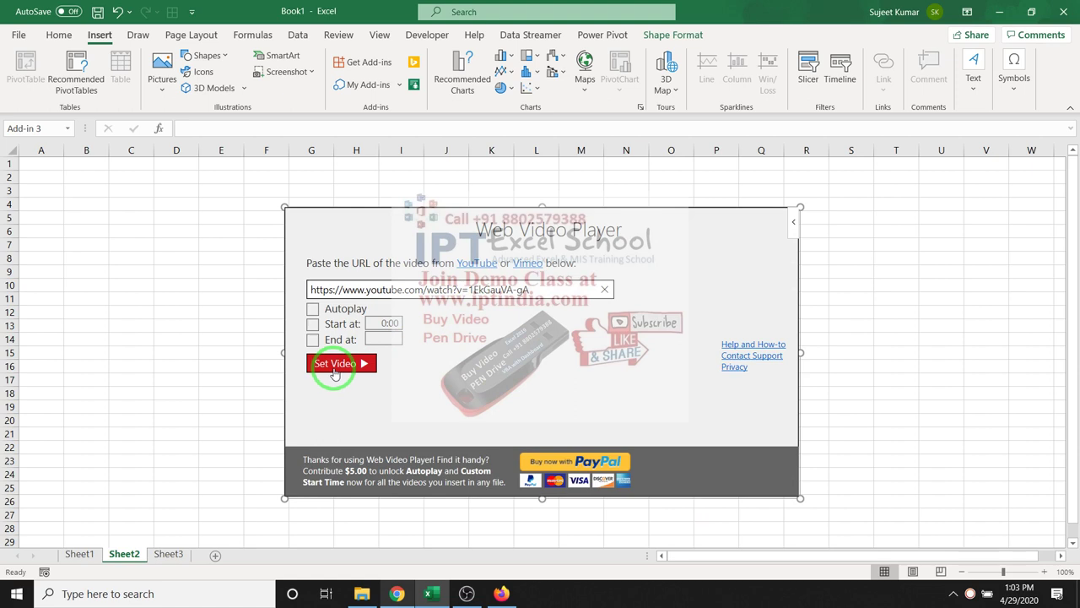
pyautogui.click(793, 229)
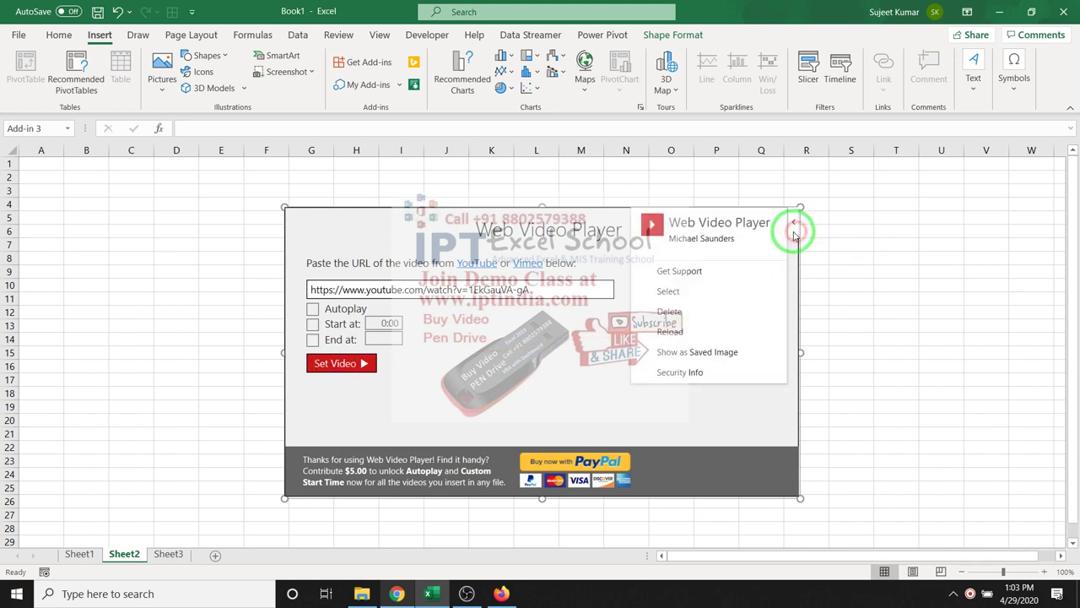
pyautogui.click(703, 291)
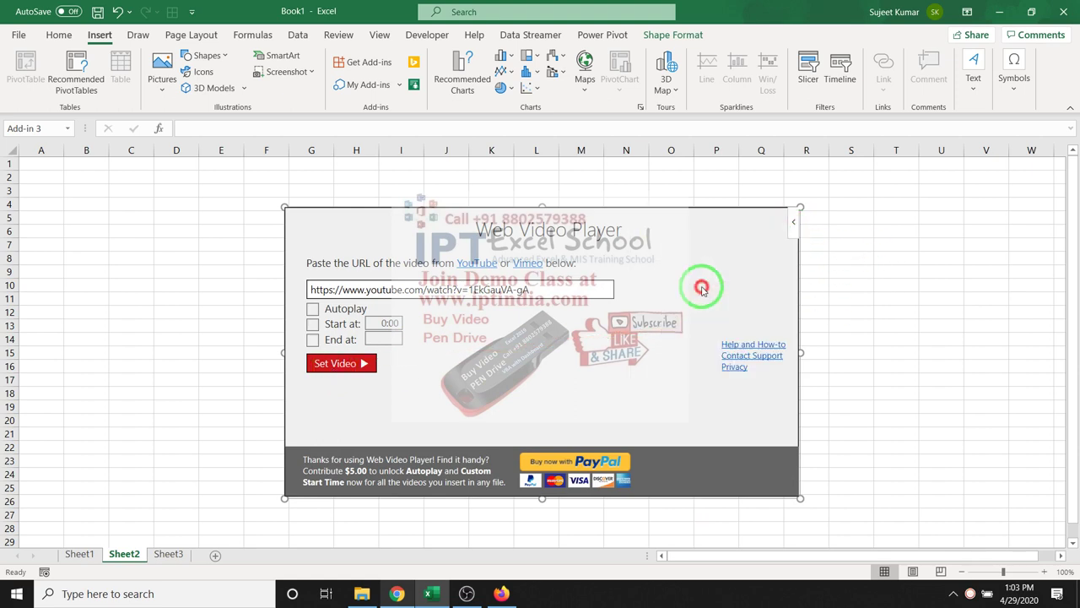
# Reload the add-in, then re-paste the Job Opening link and embed the video
pyautogui.click(791, 223)
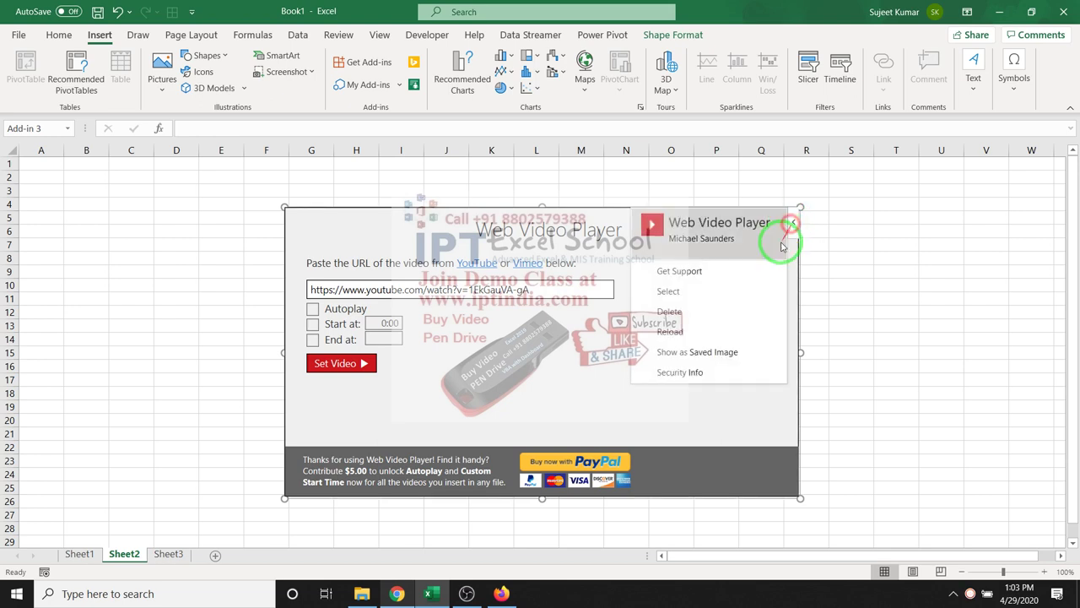
pyautogui.click(683, 332)
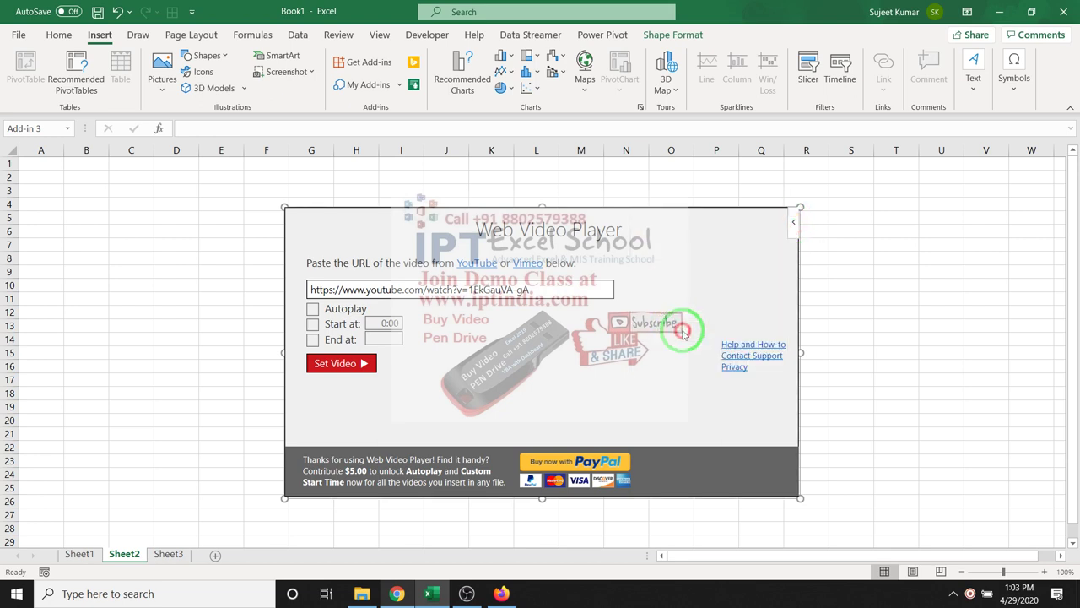
pyautogui.click(593, 289)
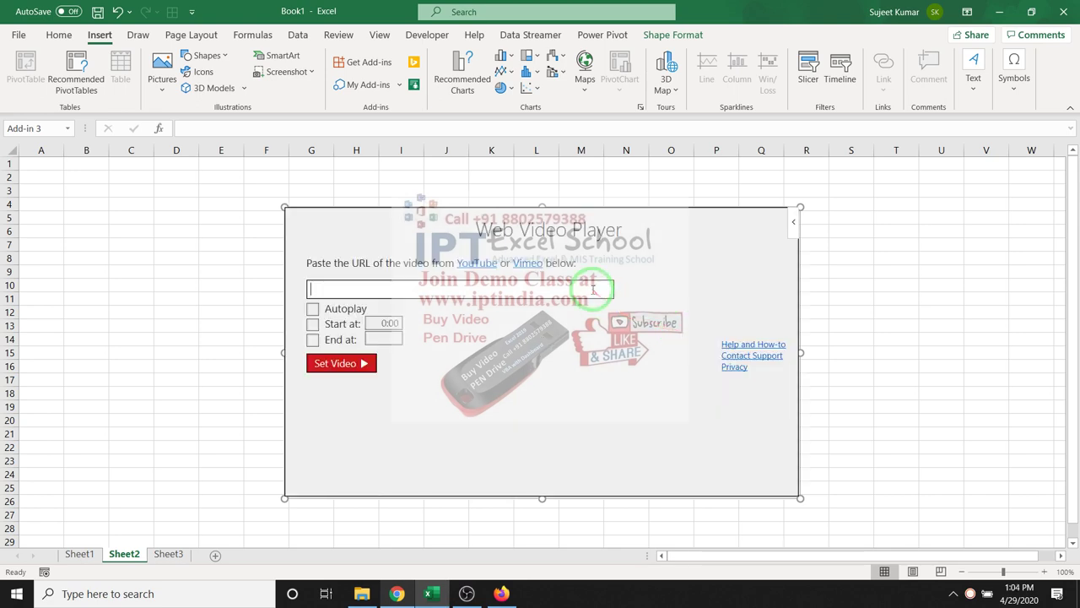
pyautogui.write('https://www.youtube.com/watch?v=1EkGauVA-gA')
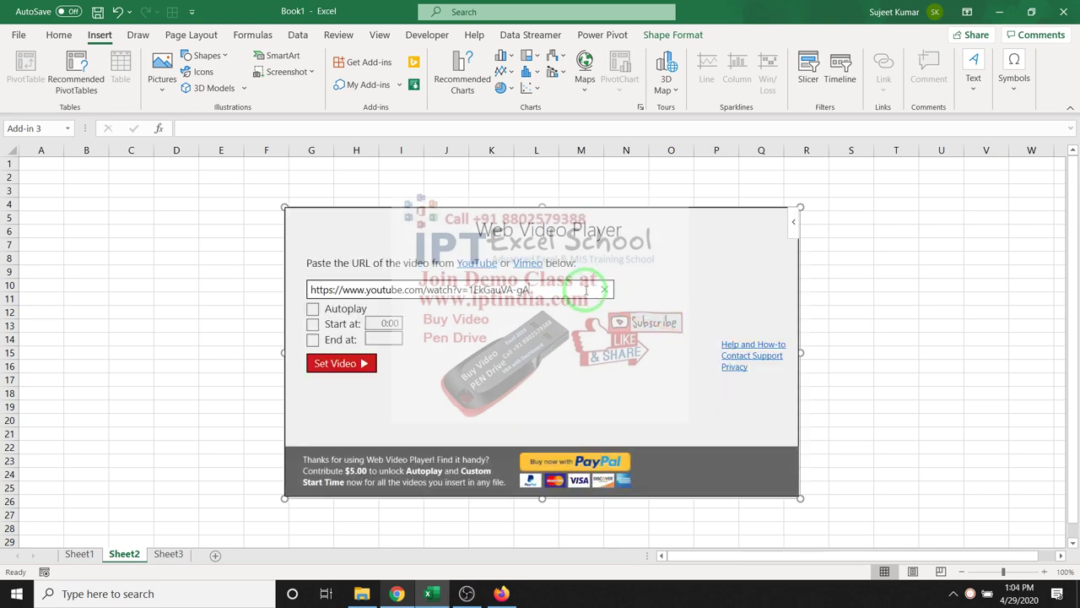
pyautogui.click(328, 368)
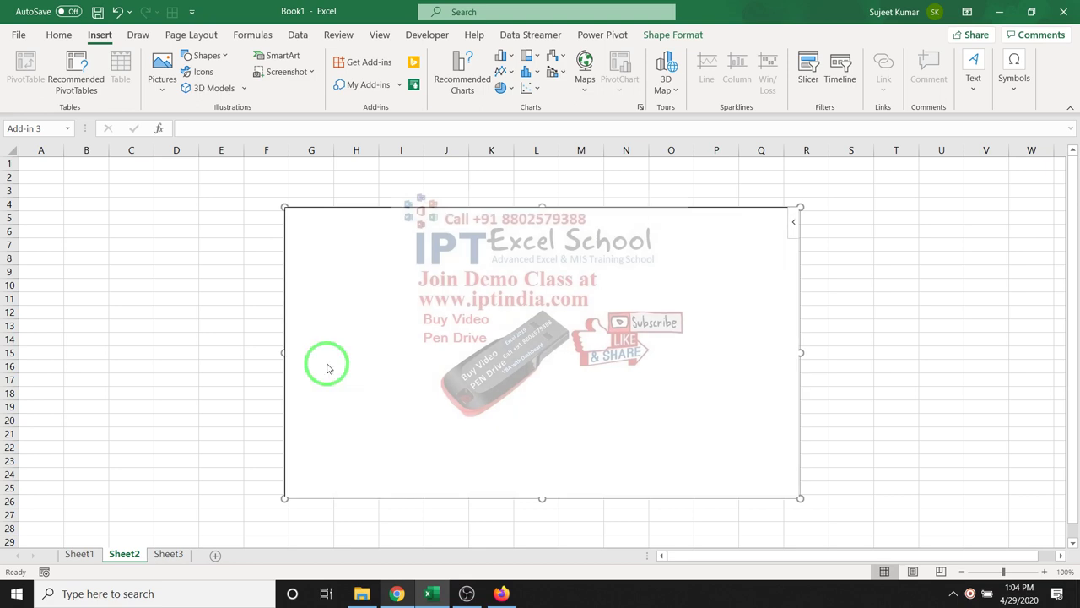
pyautogui.click(796, 226)
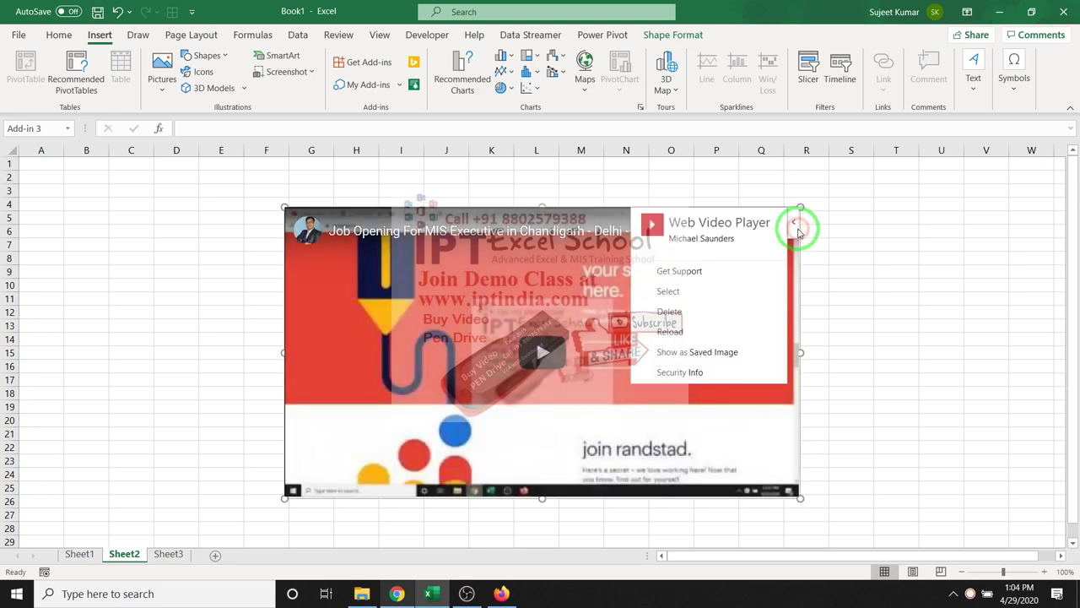
pyautogui.click(670, 334)
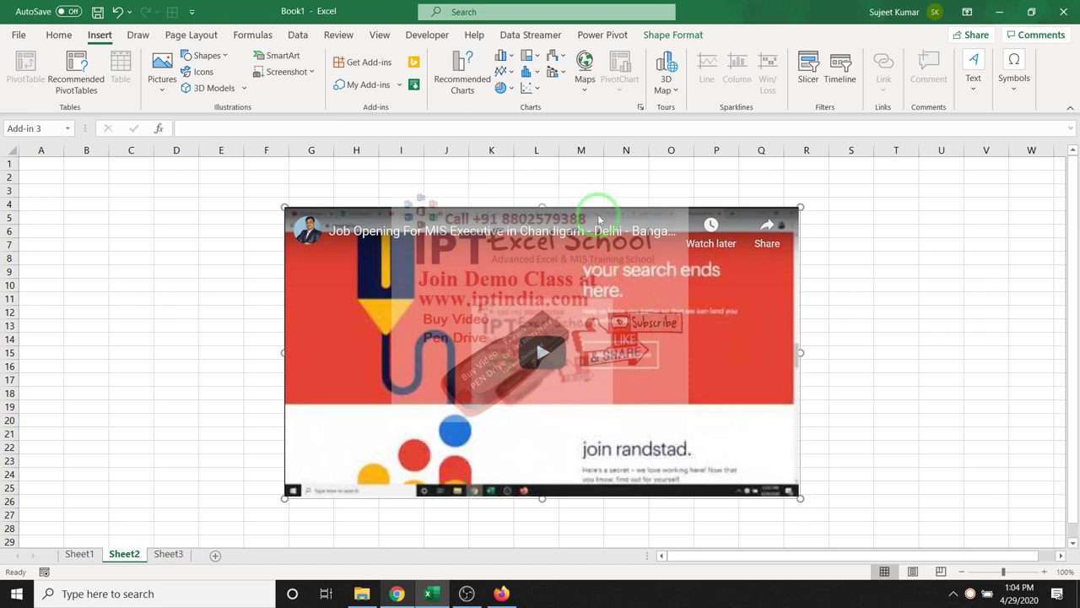
pyautogui.moveTo(600, 219); pyautogui.dragTo(902, 346)
pyautogui.click(902, 347)
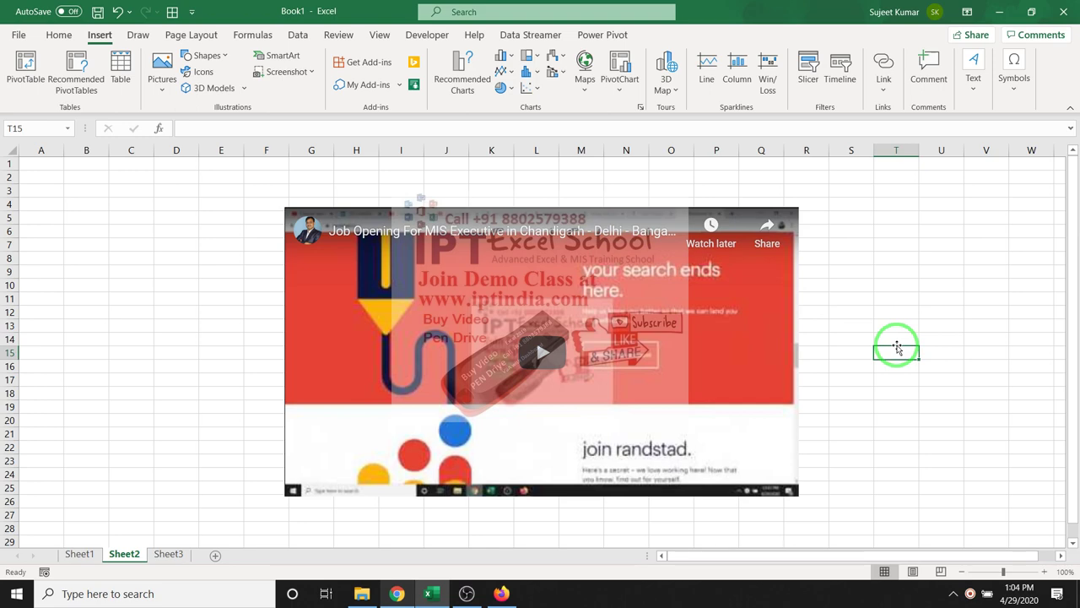
pyautogui.press('super+d')
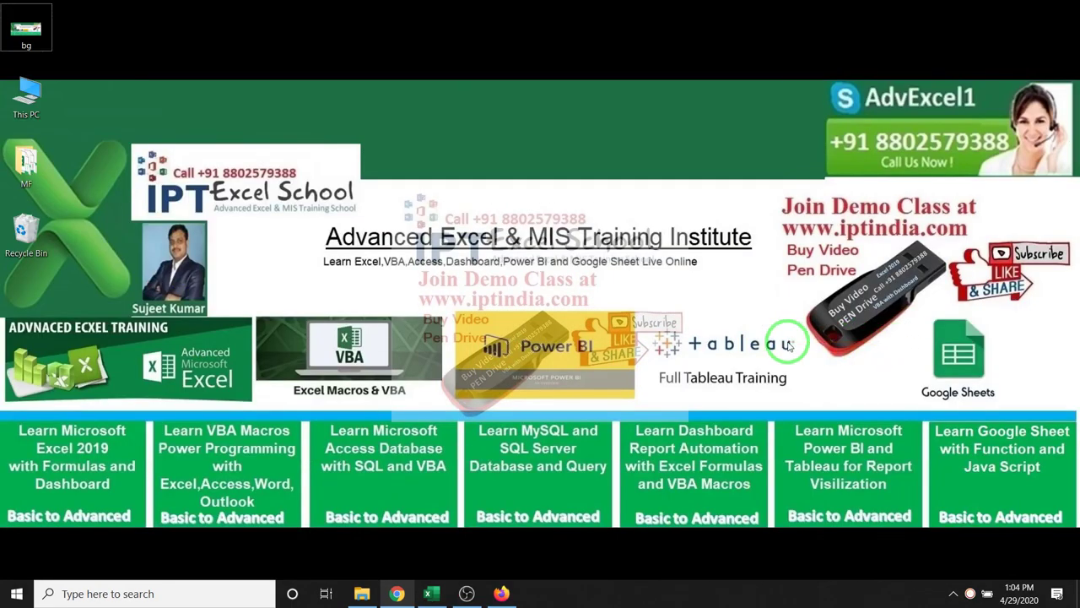
# Draw red annotation strokes on the desktop, highlighting the Call Us Now banner and the Google Sheets tile
pyautogui.moveTo(306, 226)
pyautogui.mouseDown()
pyautogui.moveTo(322, 274)
pyautogui.moveTo(733, 289)
pyautogui.mouseUp()
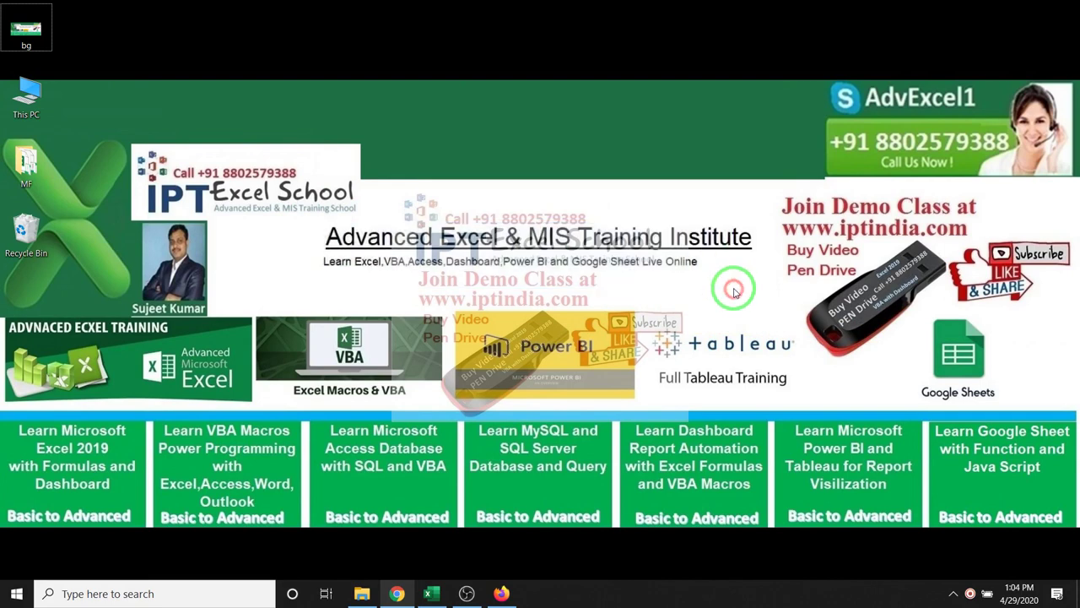
pyautogui.moveTo(801, 135); pyautogui.dragTo(1032, 165)
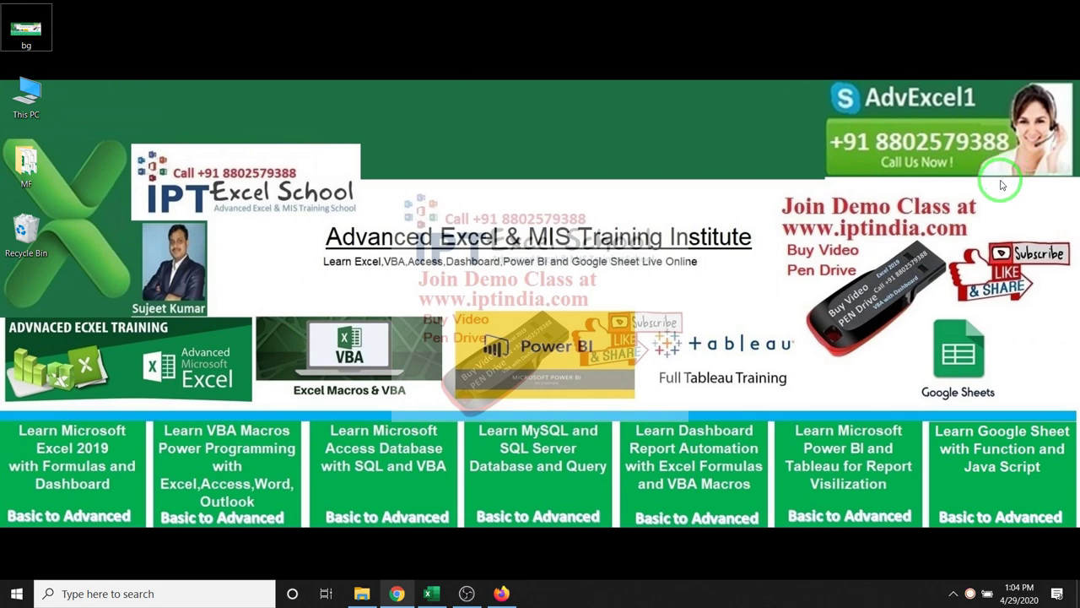
pyautogui.moveTo(1000, 186); pyautogui.dragTo(1076, 460)
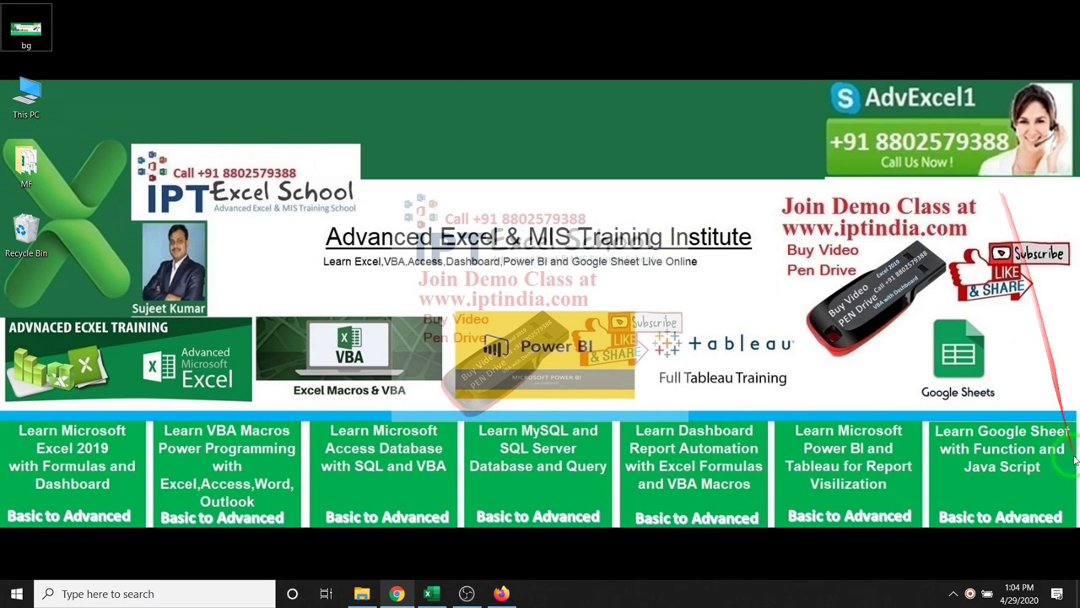